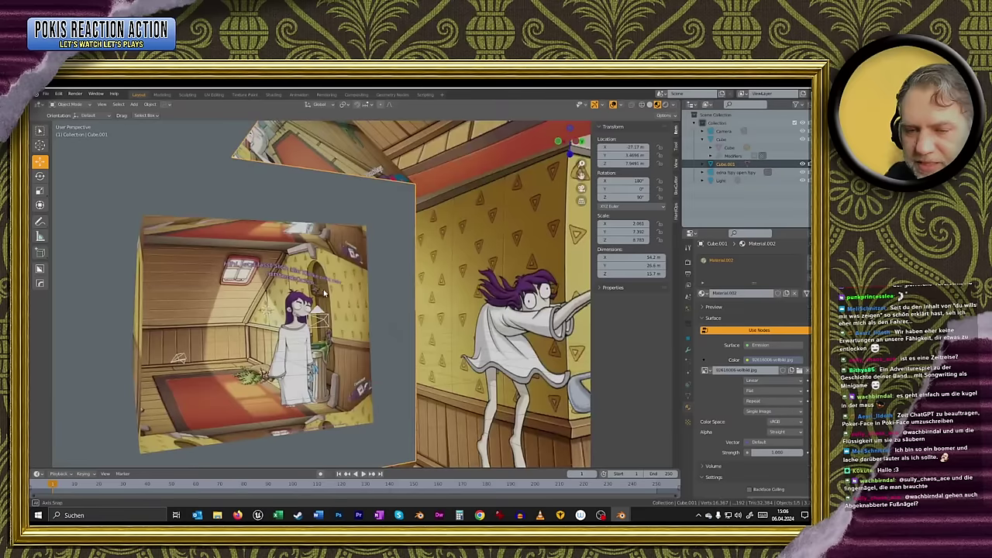
- Examine the two textured room models, the attic room and the corridor, from several angles and distances
{"action": "middle_click_drag", "start_coordinate": [325, 292], "coordinate": [359, 342]}
{"action": "scroll", "coordinate": [349, 298], "scroll_direction": "up", "scroll_amount": 4}
{"action": "scroll", "coordinate": [313, 307], "scroll_direction": "down", "scroll_amount": 5}
{"action": "scroll", "coordinate": [71, 306], "scroll_direction": "up", "scroll_amount": 5}
{"action": "scroll", "coordinate": [316, 299], "scroll_direction": "up", "scroll_amount": 4}
{"action": "scroll", "coordinate": [259, 315], "scroll_direction": "down", "scroll_amount": 4}
{"action": "scroll", "coordinate": [326, 322], "scroll_direction": "up", "scroll_amount": 5}
{"action": "middle_click_drag", "start_coordinate": [416, 247], "coordinate": [323, 265]}
{"action": "scroll", "coordinate": [331, 281], "scroll_direction": "down", "scroll_amount": 4}
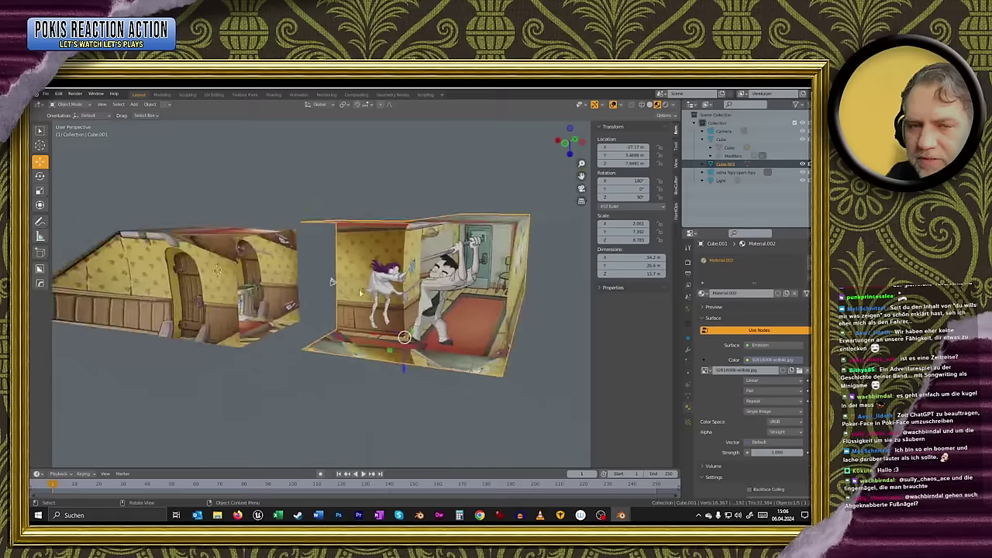
{"action": "left_click", "coordinate": [275, 292]}
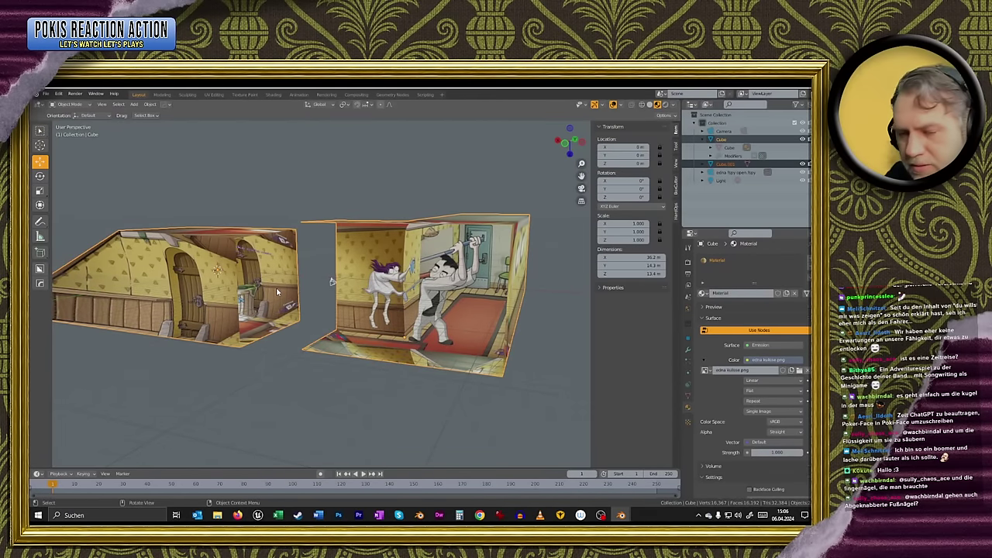
{"action": "key", "text": "ctrl+p"}
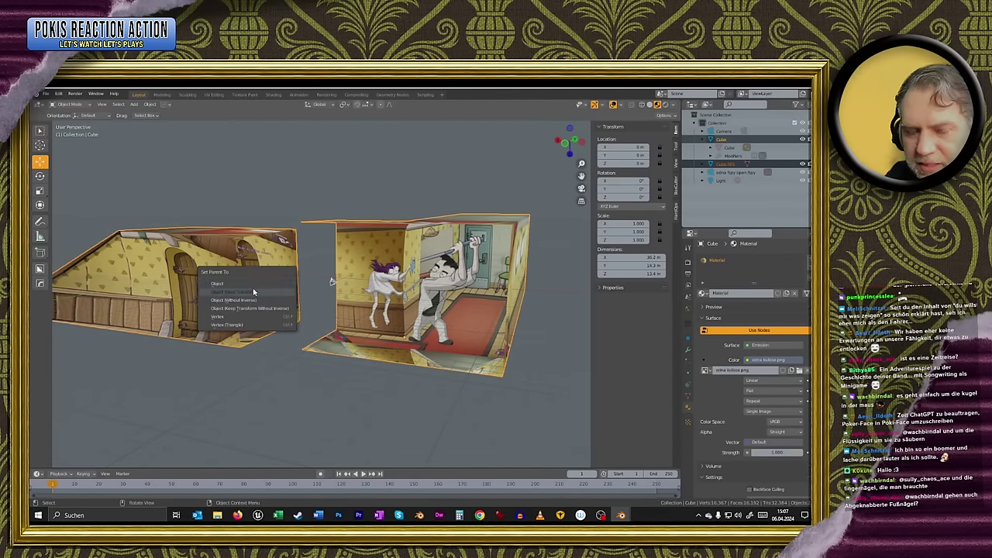
{"action": "left_click", "coordinate": [276, 355]}
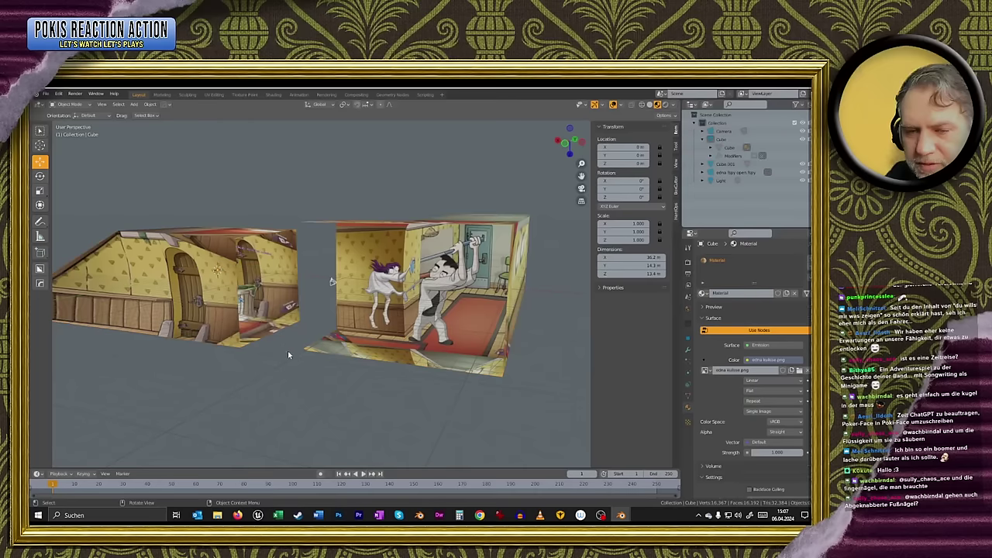
- Try to join the attic room and the corridor room into one object and undo the join
{"action": "left_click", "coordinate": [270, 313]}
{"action": "left_click", "coordinate": [327, 310], "text": "shift"}
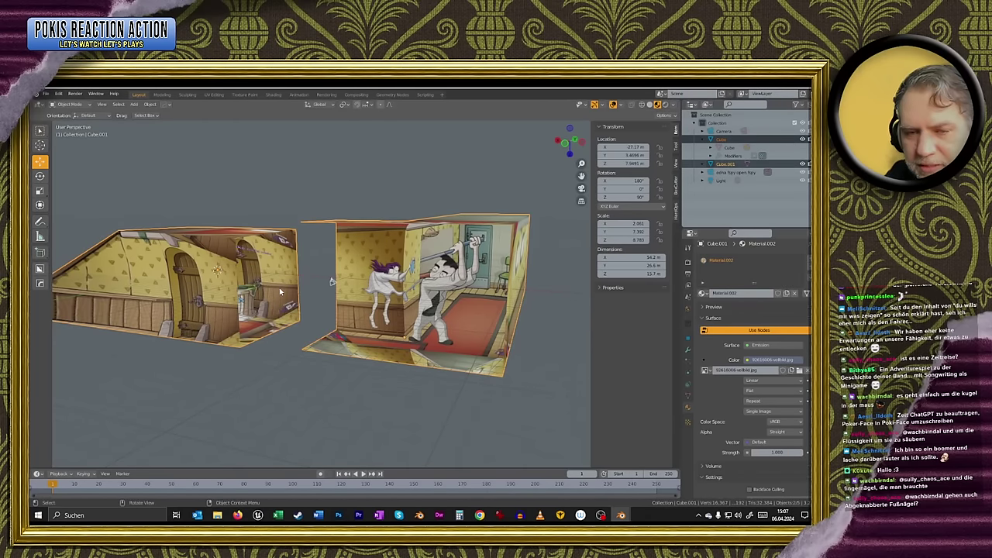
{"action": "scroll", "coordinate": [279, 287], "scroll_direction": "up", "scroll_amount": 3}
{"action": "mouse_move", "coordinate": [279, 287]}
{"action": "middle_mouse_down"}
{"action": "mouse_move", "coordinate": [243, 291]}
{"action": "mouse_move", "coordinate": [265, 293]}
{"action": "middle_mouse_up"}
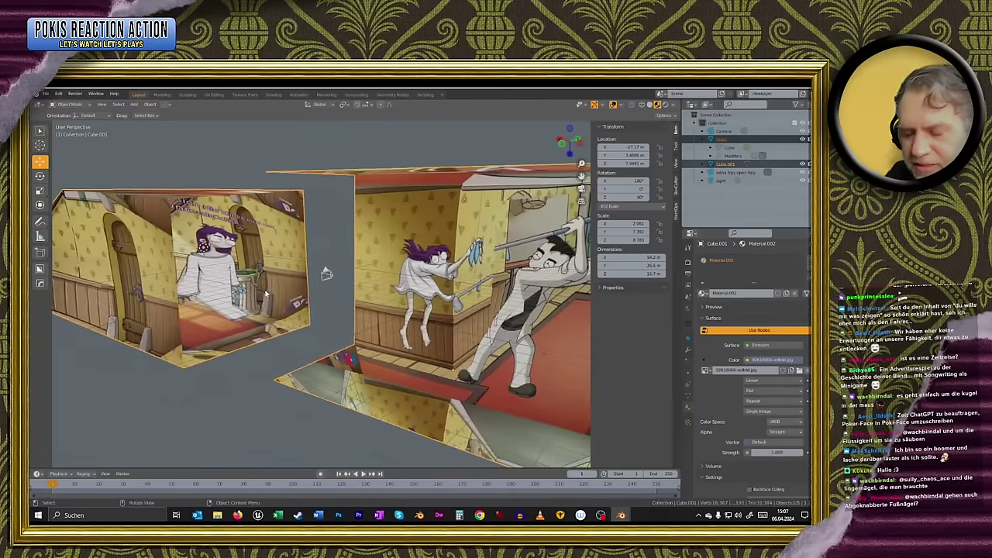
{"action": "key", "text": "ctrl+j"}
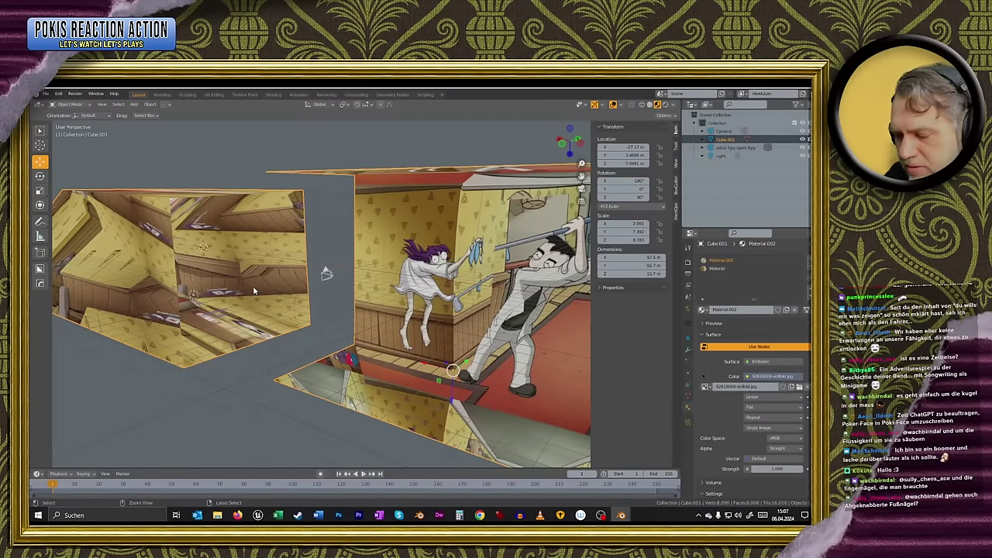
{"action": "key", "text": "ctrl+z"}
- Select the attic room Cube and examine how both rooms sit relative to each other from above and from the sides
{"action": "middle_click_drag", "start_coordinate": [254, 290], "coordinate": [250, 276]}
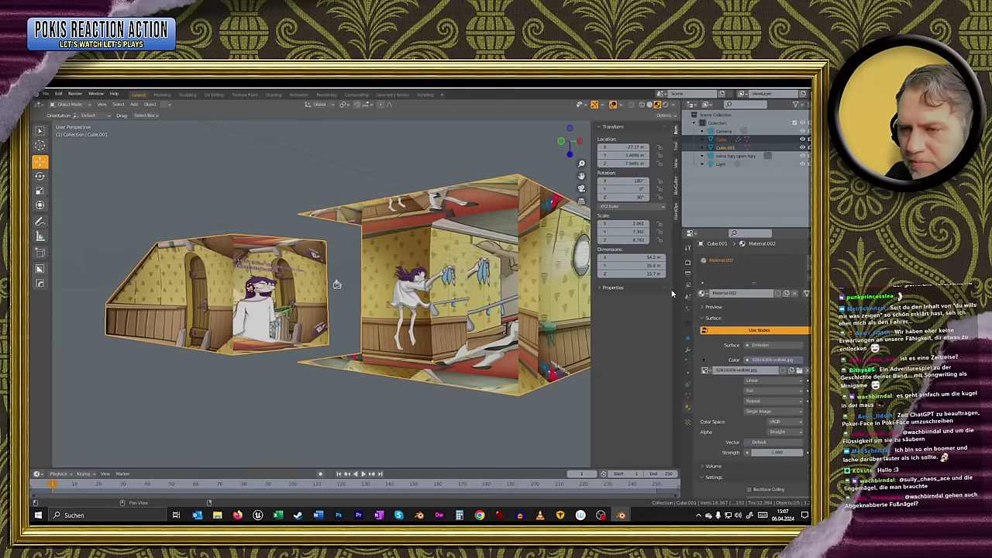
{"action": "left_click", "coordinate": [728, 185]}
{"action": "left_click", "coordinate": [725, 139]}
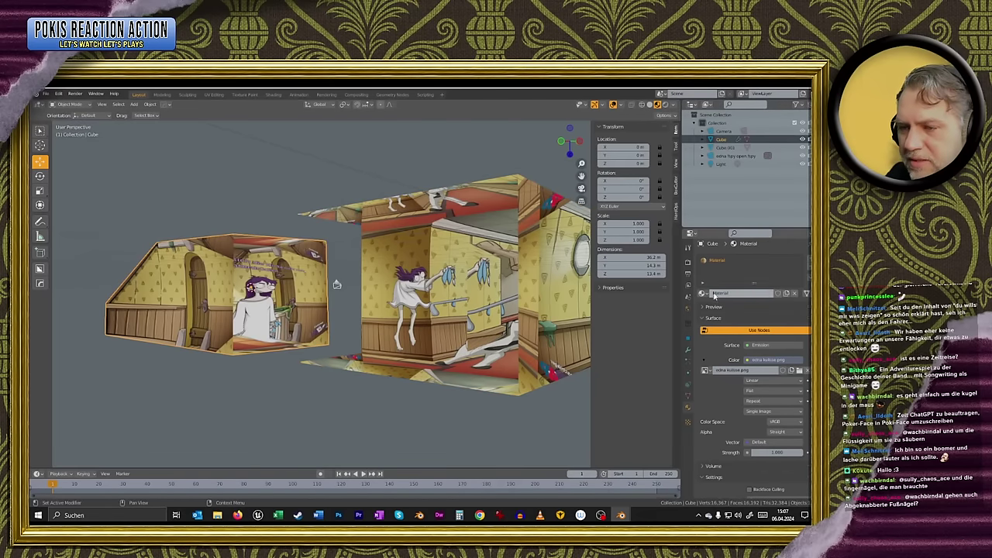
{"action": "middle_click_drag", "start_coordinate": [538, 413], "coordinate": [418, 232]}
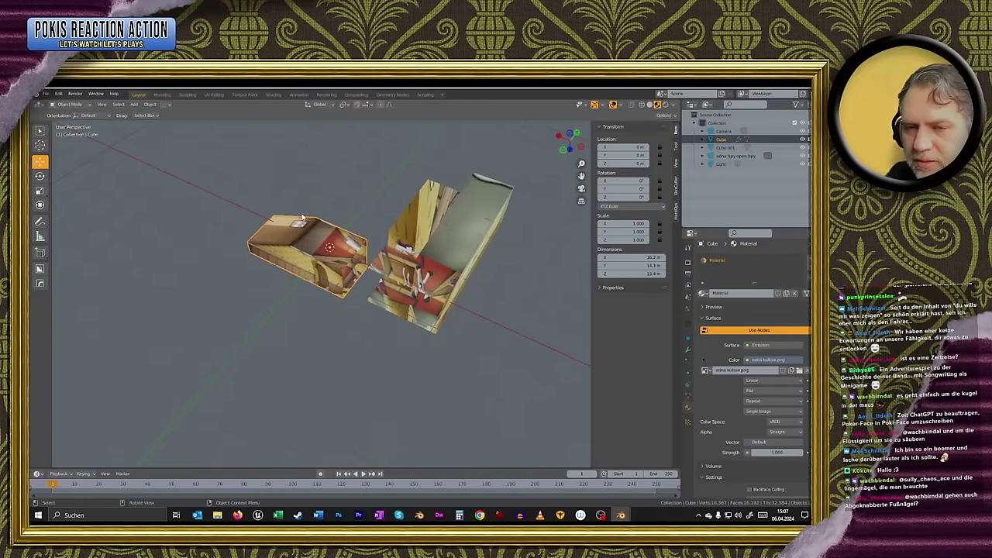
{"action": "middle_click_drag", "start_coordinate": [314, 239], "coordinate": [304, 200]}
{"action": "scroll", "coordinate": [259, 228], "scroll_direction": "down", "scroll_amount": 3}
{"action": "middle_click_drag", "start_coordinate": [259, 228], "coordinate": [389, 270]}
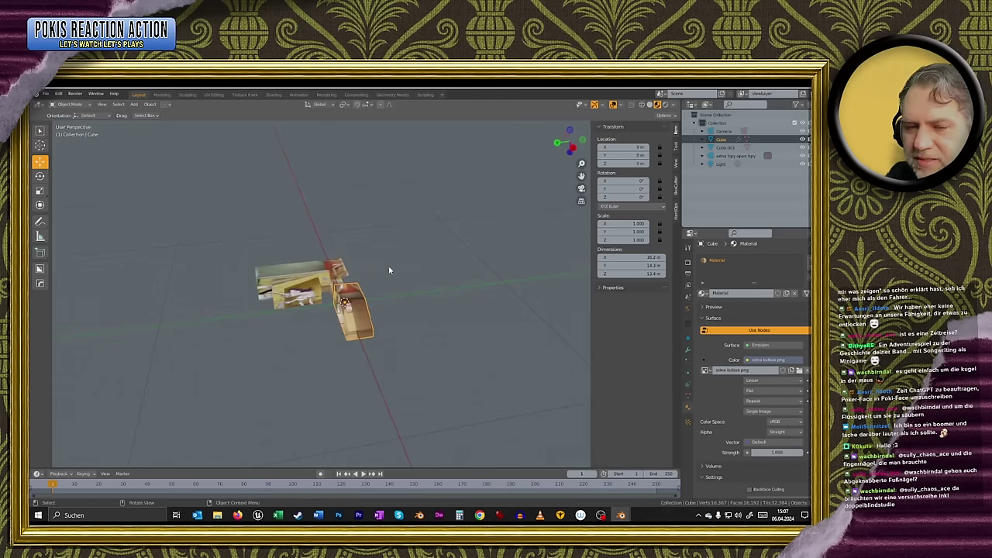
{"action": "middle_click_drag", "start_coordinate": [220, 313], "coordinate": [530, 295]}
{"action": "scroll", "coordinate": [305, 299], "scroll_direction": "up", "scroll_amount": 3}
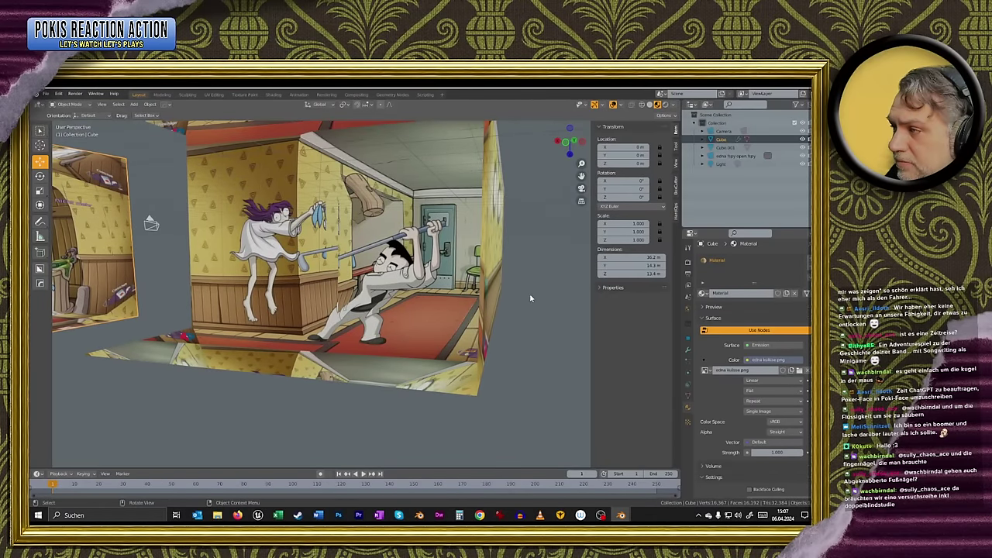
{"action": "middle_click_drag", "start_coordinate": [272, 279], "coordinate": [605, 308], "text": "shift"}
{"action": "scroll", "coordinate": [418, 294], "scroll_direction": "down", "scroll_amount": 4}
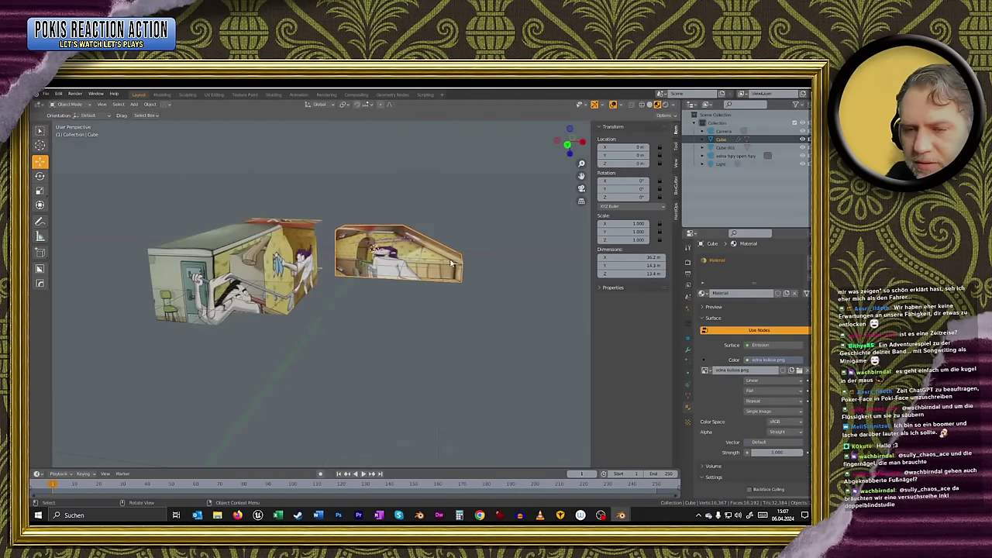
- Duplicate the attic room Cube and leave the copy in the same place as the original
{"action": "scroll", "coordinate": [452, 272], "scroll_direction": "down", "scroll_amount": 3}
{"action": "left_click", "coordinate": [386, 267]}
{"action": "middle_click_drag", "start_coordinate": [386, 267], "coordinate": [346, 310]}
{"action": "scroll", "coordinate": [318, 304], "scroll_direction": "up", "scroll_amount": 5}
{"action": "key", "text": "shift+d"}
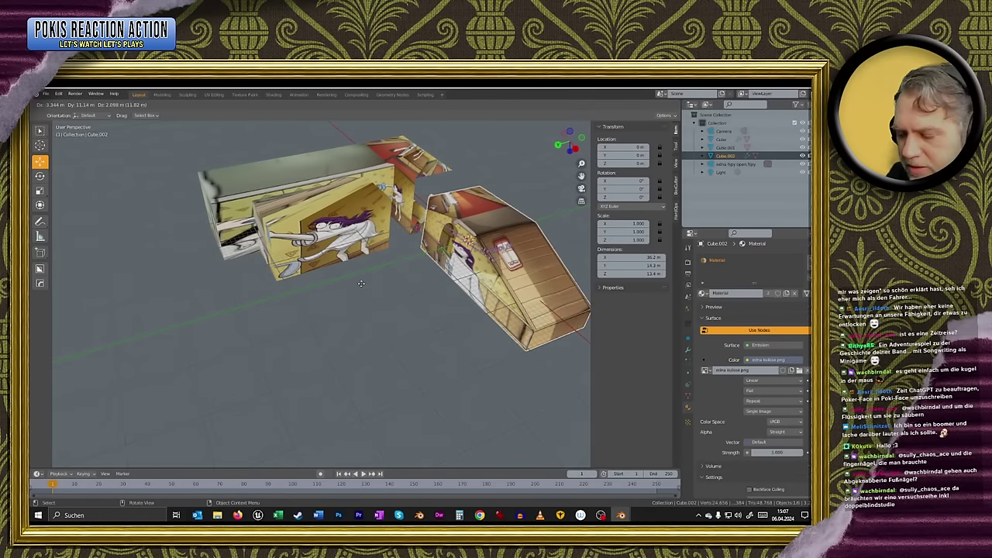
{"action": "right_click", "coordinate": [419, 288]}
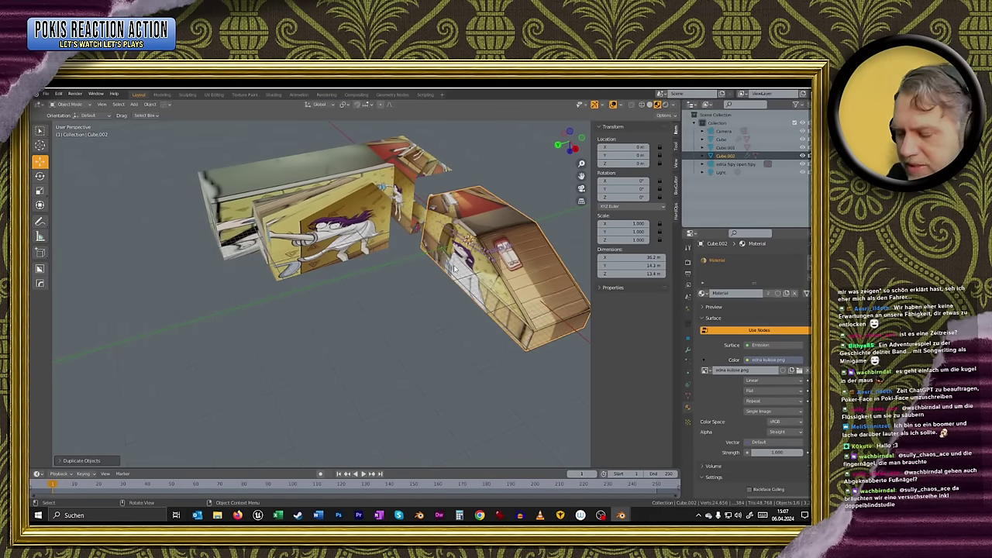
- Check which rooms Cube.001 and the duplicate Cube.002 stand for and examine the duplicate from several sides
{"action": "left_click", "coordinate": [714, 148]}
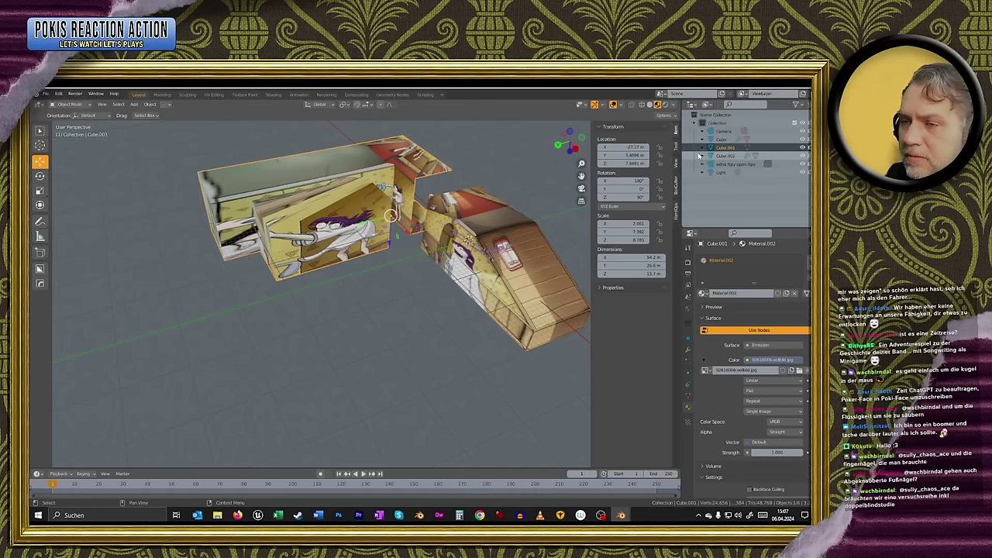
{"action": "left_click", "coordinate": [485, 238]}
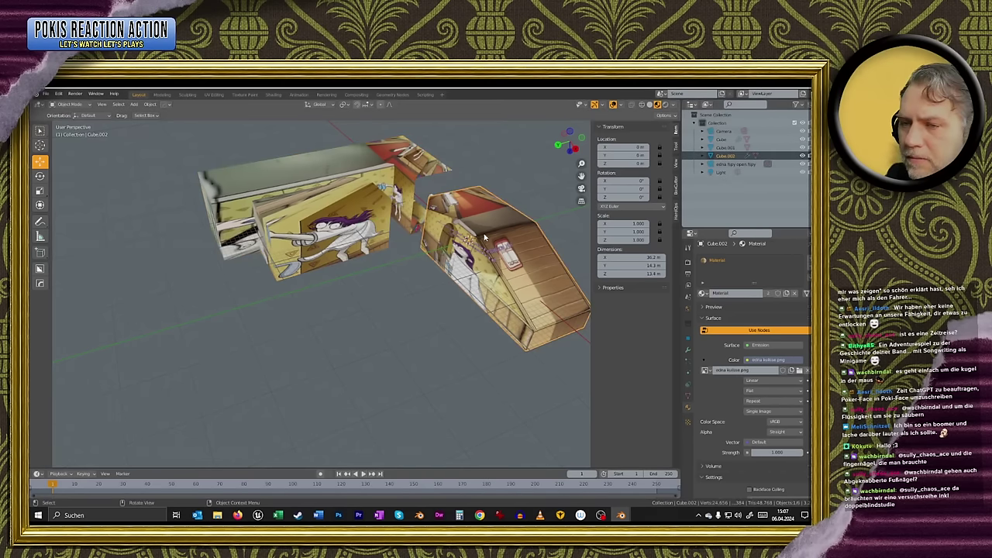
{"action": "scroll", "coordinate": [442, 263], "scroll_direction": "down", "scroll_amount": 5}
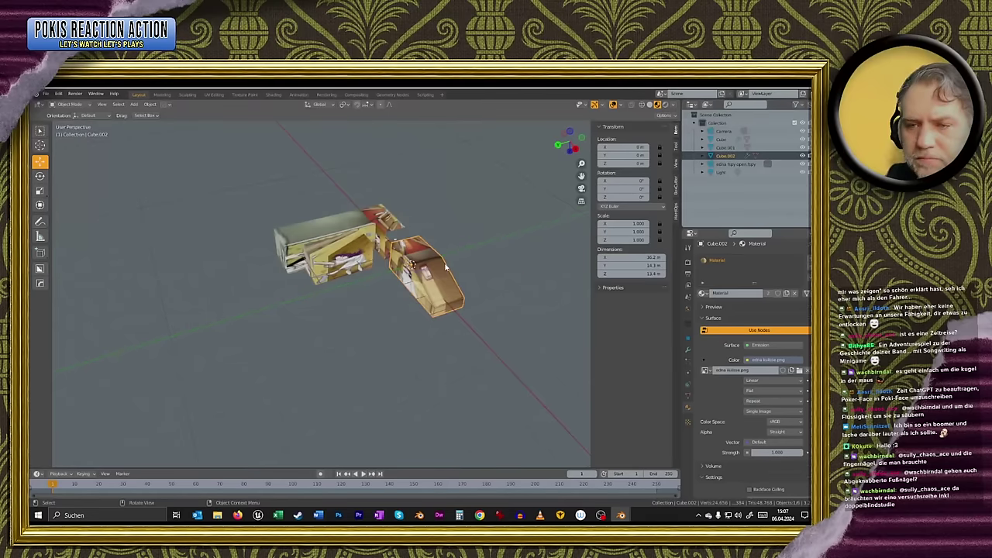
{"action": "middle_click_drag", "start_coordinate": [442, 263], "coordinate": [385, 332]}
{"action": "scroll", "coordinate": [385, 332], "scroll_direction": "up", "scroll_amount": 3}
{"action": "scroll", "coordinate": [385, 331], "scroll_direction": "up", "scroll_amount": 2}
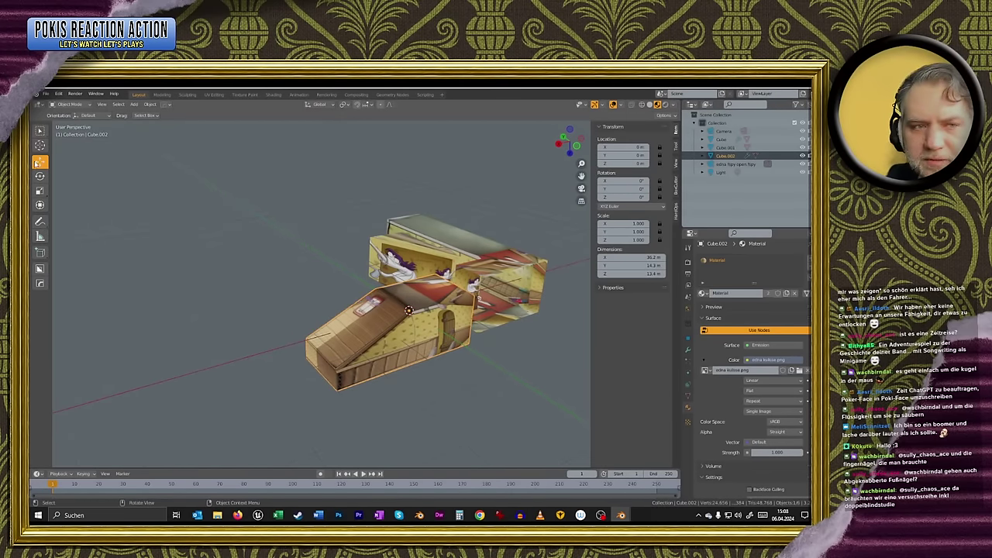
{"action": "scroll", "coordinate": [333, 252], "scroll_direction": "down", "scroll_amount": 5}
{"action": "scroll", "coordinate": [416, 309], "scroll_direction": "up", "scroll_amount": 5}
{"action": "middle_click_drag", "start_coordinate": [406, 352], "coordinate": [467, 335]}
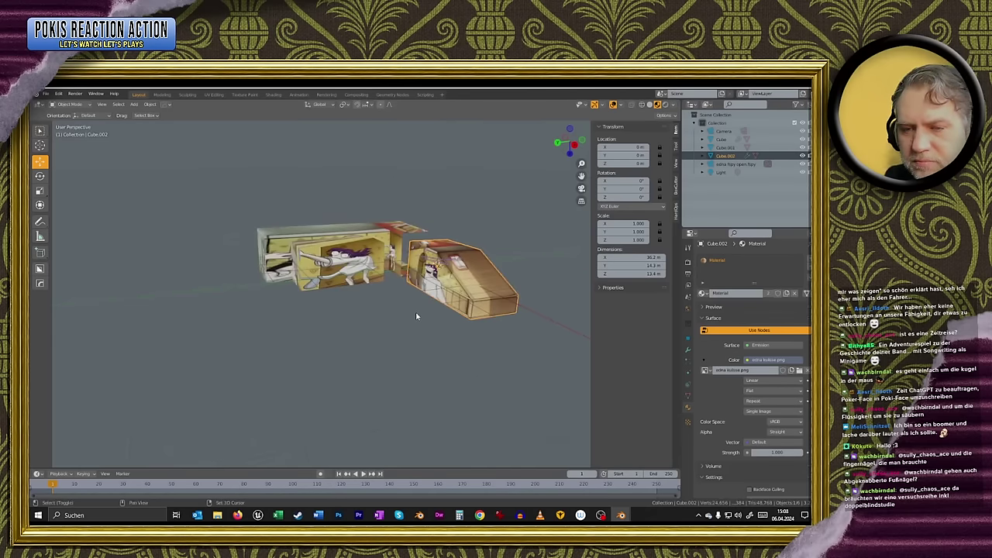
- Try to move the duplicated attic room Cube.002 along the Y axis
{"action": "middle_click_drag", "start_coordinate": [416, 316], "coordinate": [336, 332], "text": "shift"}
{"action": "scroll", "coordinate": [317, 338], "scroll_direction": "up", "scroll_amount": 2}
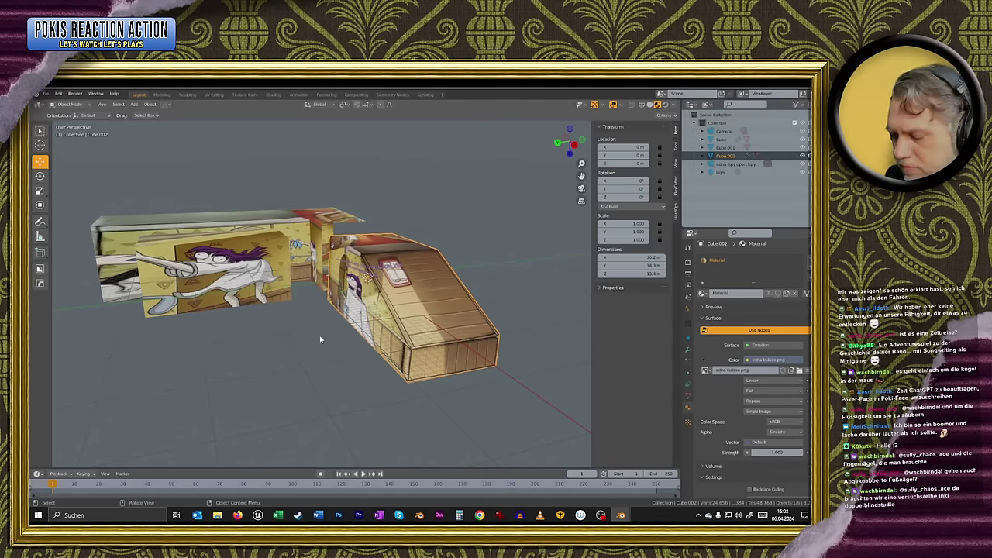
{"action": "key", "text": "g"}
{"action": "key", "text": "y"}
{"action": "right_click", "coordinate": [482, 265]}
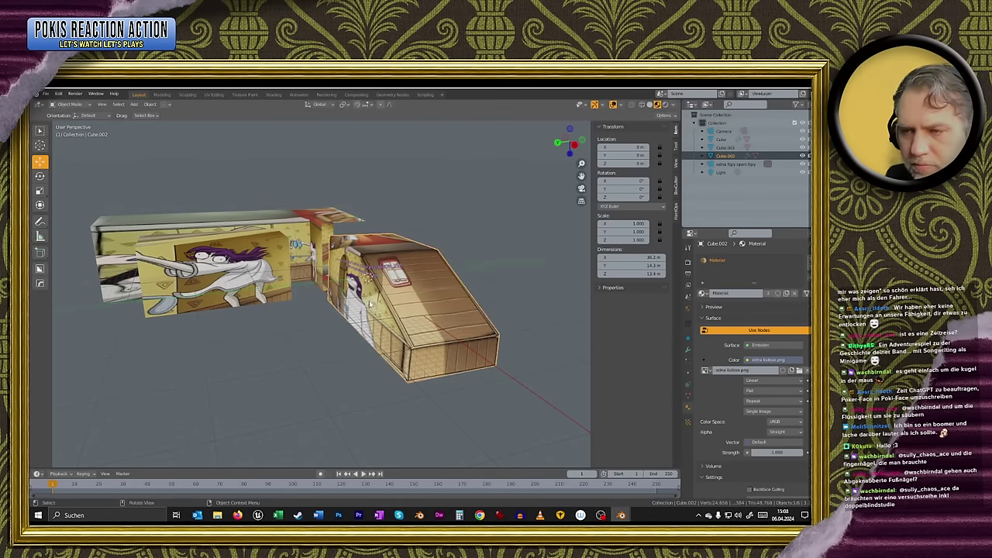
- Select the corridor and the duplicated attic room in turn to compare how each responds to the Move tool
{"action": "scroll", "coordinate": [373, 302], "scroll_direction": "down", "scroll_amount": 8}
{"action": "middle_click_drag", "start_coordinate": [374, 303], "coordinate": [534, 343]}
{"action": "scroll", "coordinate": [353, 353], "scroll_direction": "up", "scroll_amount": 5}
{"action": "middle_click_drag", "start_coordinate": [350, 360], "coordinate": [342, 319]}
{"action": "scroll", "coordinate": [411, 313], "scroll_direction": "up", "scroll_amount": 3}
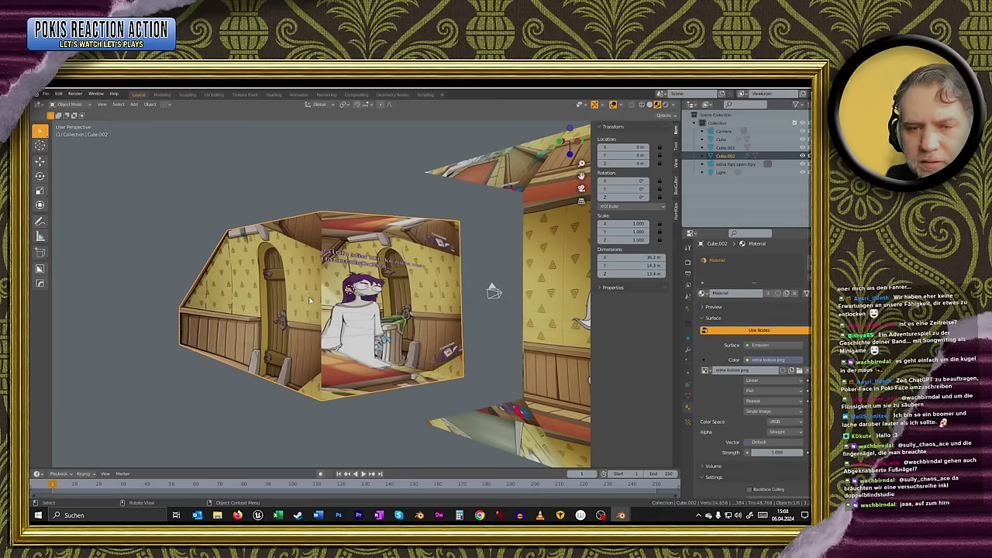
{"action": "left_click", "coordinate": [489, 330]}
{"action": "left_click", "coordinate": [537, 334]}
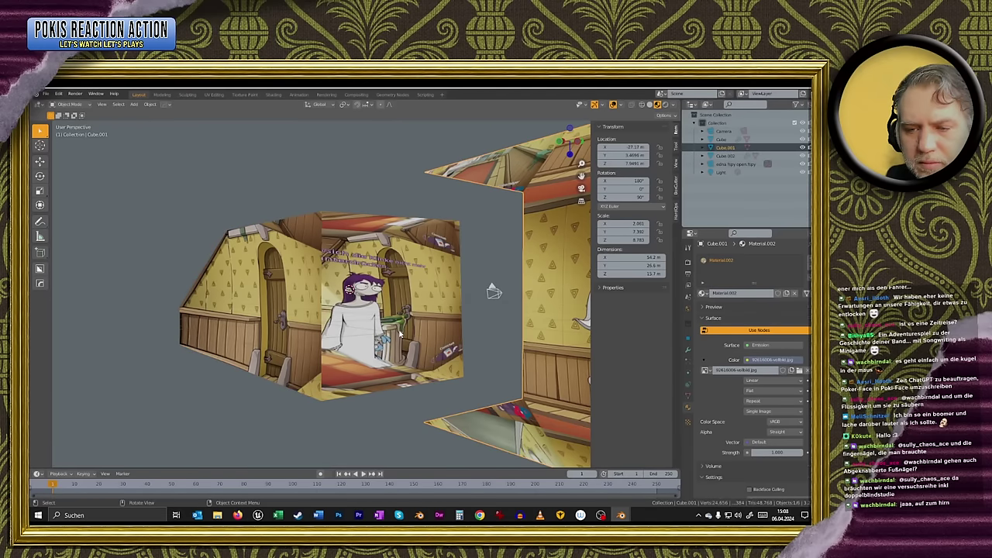
{"action": "left_click", "coordinate": [399, 331]}
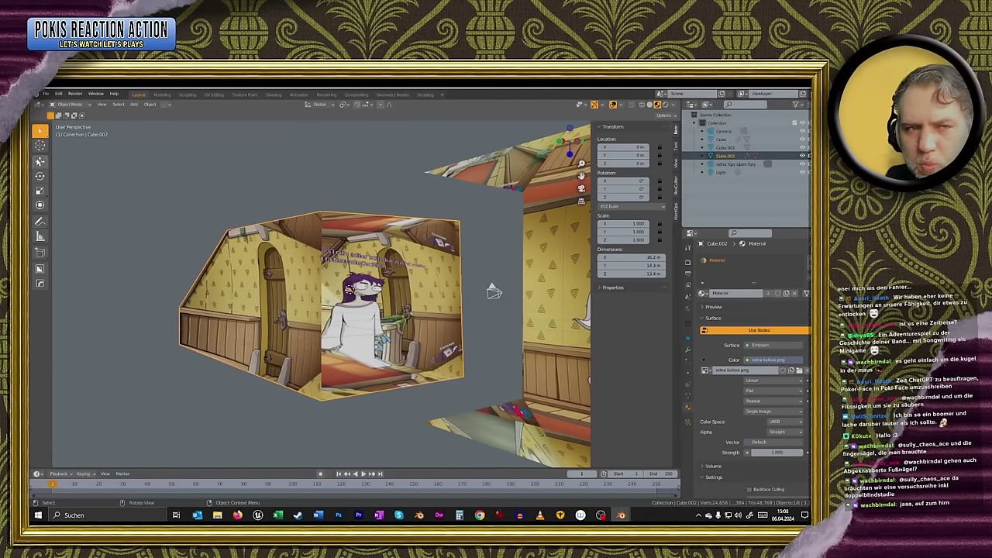
{"action": "scroll", "coordinate": [175, 260], "scroll_direction": "down", "scroll_amount": 4}
{"action": "middle_click_drag", "start_coordinate": [192, 282], "coordinate": [309, 301]}
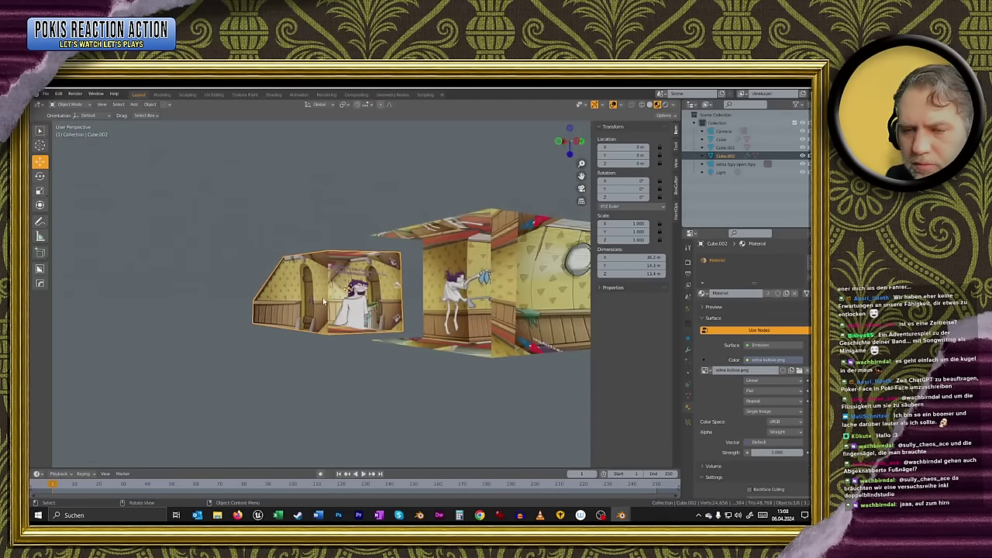
- Move the point light along the Y axis to about 23.4 m, outside the attic room
{"action": "left_click", "coordinate": [341, 325]}
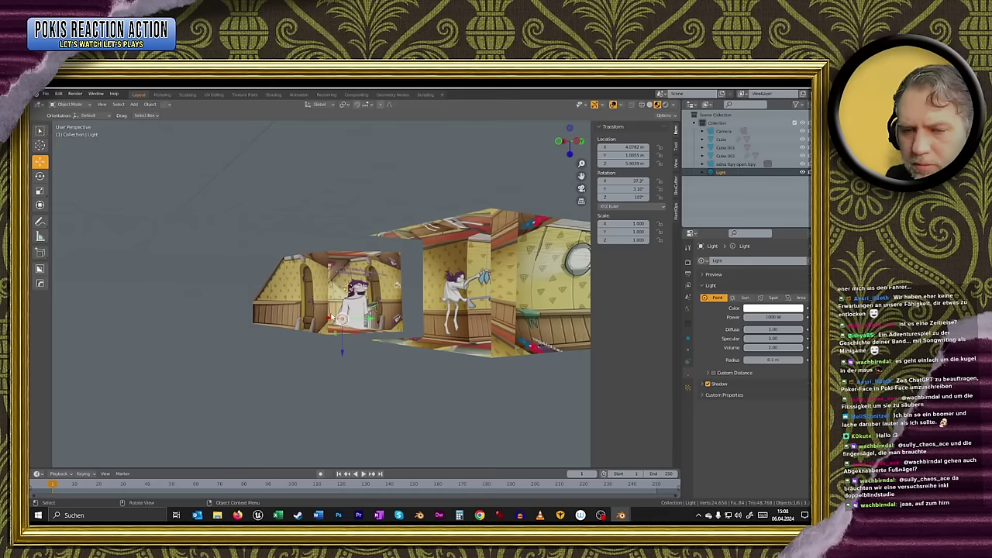
{"action": "scroll", "coordinate": [342, 318], "scroll_direction": "up", "scroll_amount": 4}
{"action": "middle_click_drag", "start_coordinate": [342, 317], "coordinate": [336, 339]}
{"action": "left_click_drag", "start_coordinate": [362, 342], "coordinate": [509, 322]}
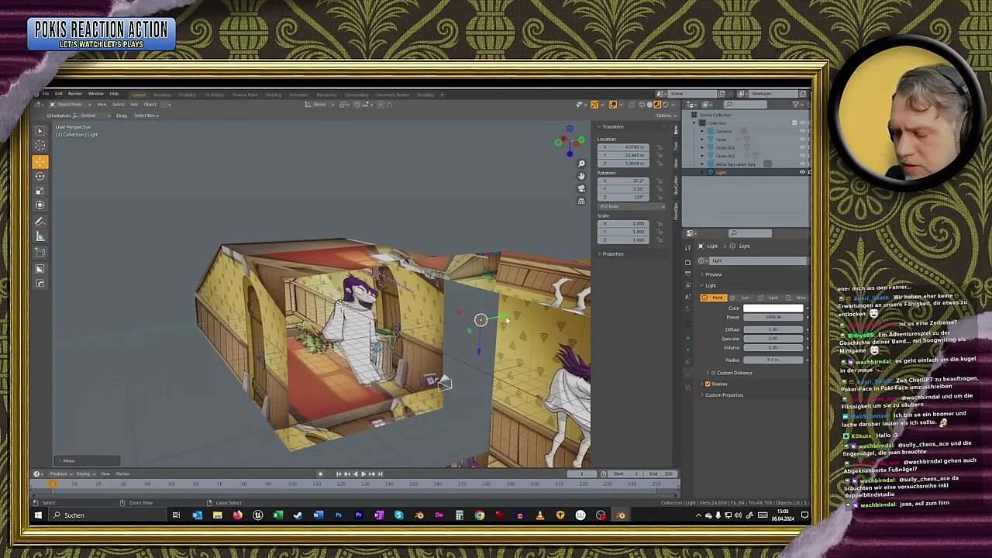
- Find the original attic room Cube among the scene objects, select it and unlock its location, rotation and scale transforms
{"action": "left_click", "coordinate": [307, 295]}
{"action": "scroll", "coordinate": [334, 307], "scroll_direction": "down", "scroll_amount": 3}
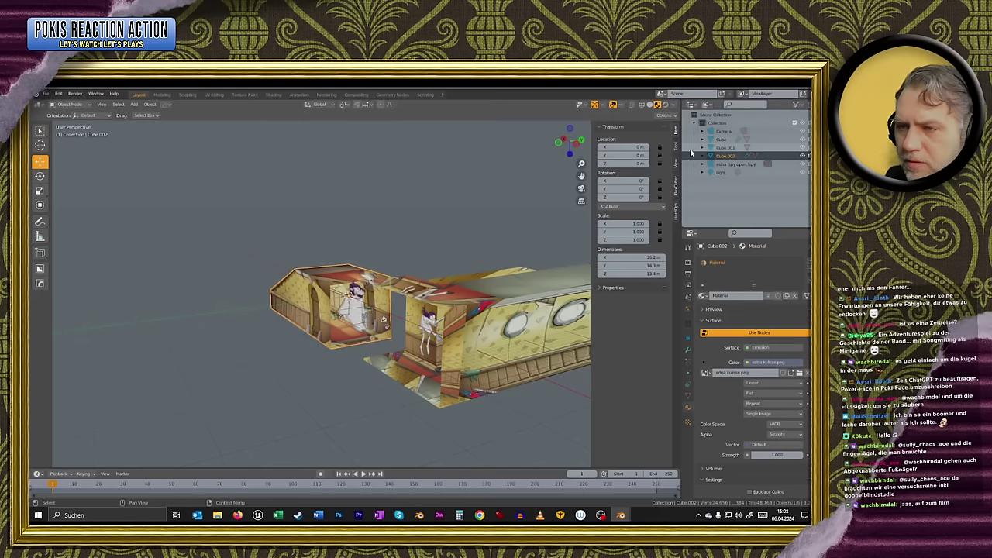
{"action": "left_click", "coordinate": [722, 148]}
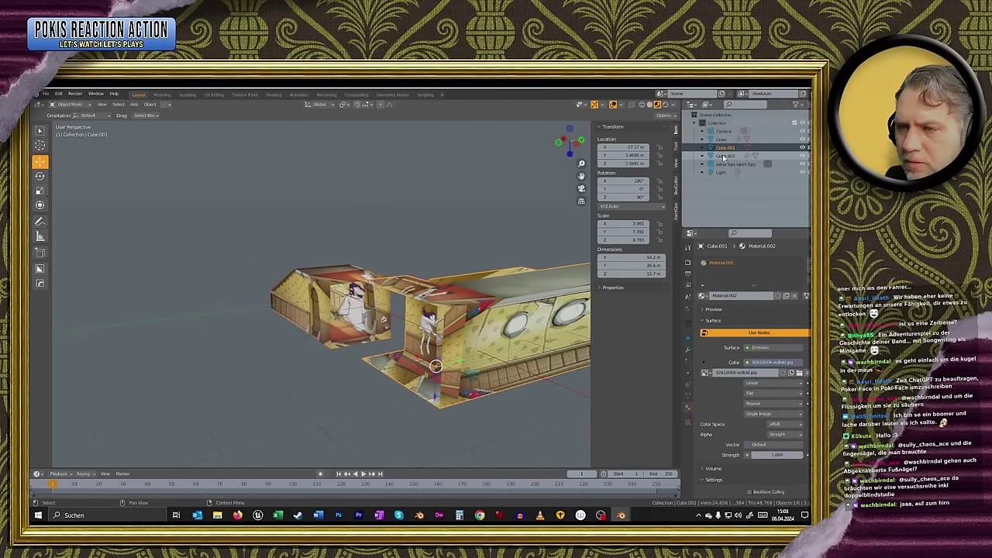
{"action": "left_click", "coordinate": [723, 155]}
{"action": "left_click", "coordinate": [720, 140]}
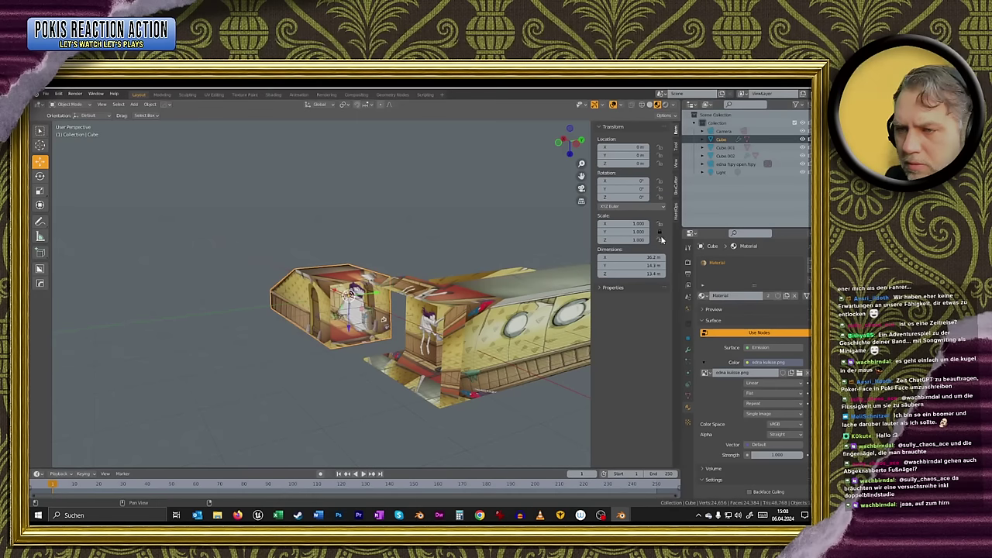
- Move the original attic room Cube along the Y axis to about 21.1 m, away from its duplicate
{"action": "middle_click_drag", "start_coordinate": [308, 251], "coordinate": [358, 311]}
{"action": "left_click_drag", "start_coordinate": [368, 308], "coordinate": [444, 290]}
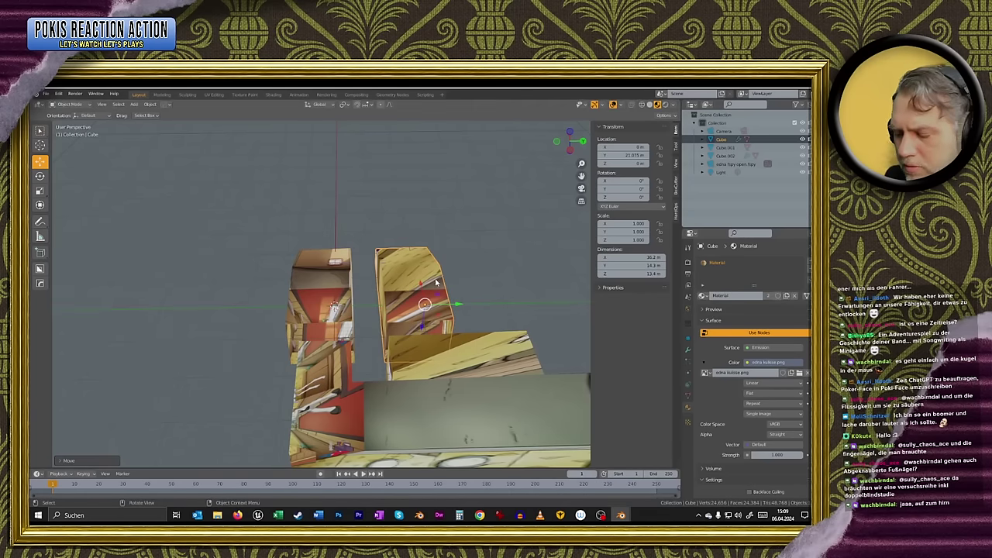
{"action": "middle_click_drag", "start_coordinate": [562, 217], "coordinate": [425, 247]}
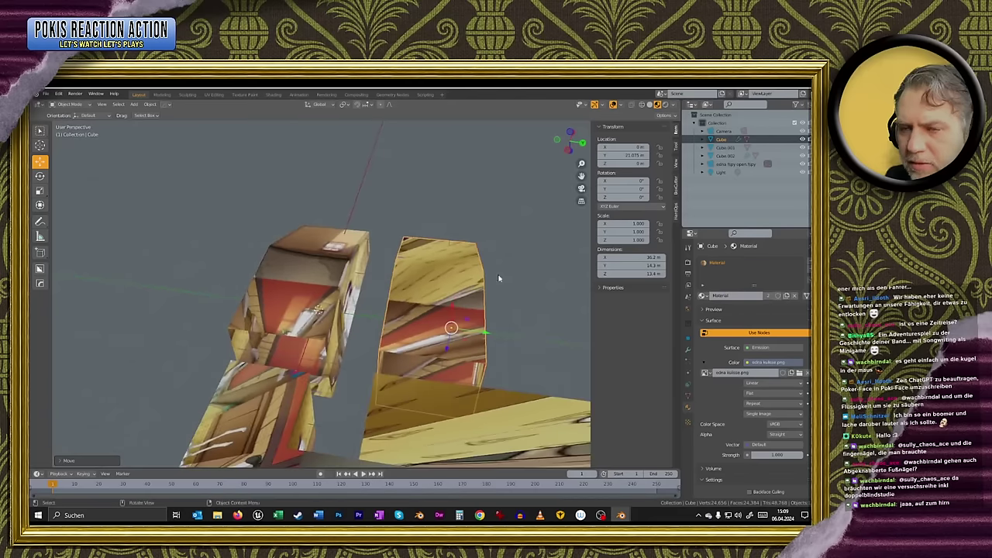
- Select the original attic room Cube again and switch it to Edit Mode
{"action": "left_click", "coordinate": [720, 147]}
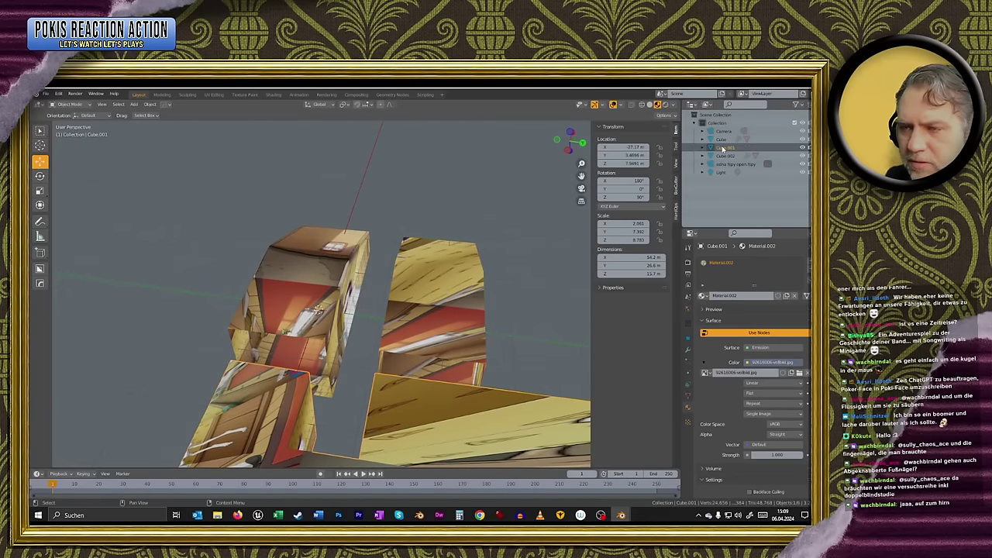
{"action": "scroll", "coordinate": [440, 220], "scroll_direction": "down", "scroll_amount": 5}
{"action": "middle_click_drag", "start_coordinate": [440, 221], "coordinate": [422, 294]}
{"action": "scroll", "coordinate": [505, 233], "scroll_direction": "up", "scroll_amount": 3}
{"action": "scroll", "coordinate": [449, 224], "scroll_direction": "up", "scroll_amount": 4}
{"action": "scroll", "coordinate": [425, 245], "scroll_direction": "down", "scroll_amount": 4}
{"action": "left_click", "coordinate": [426, 296]}
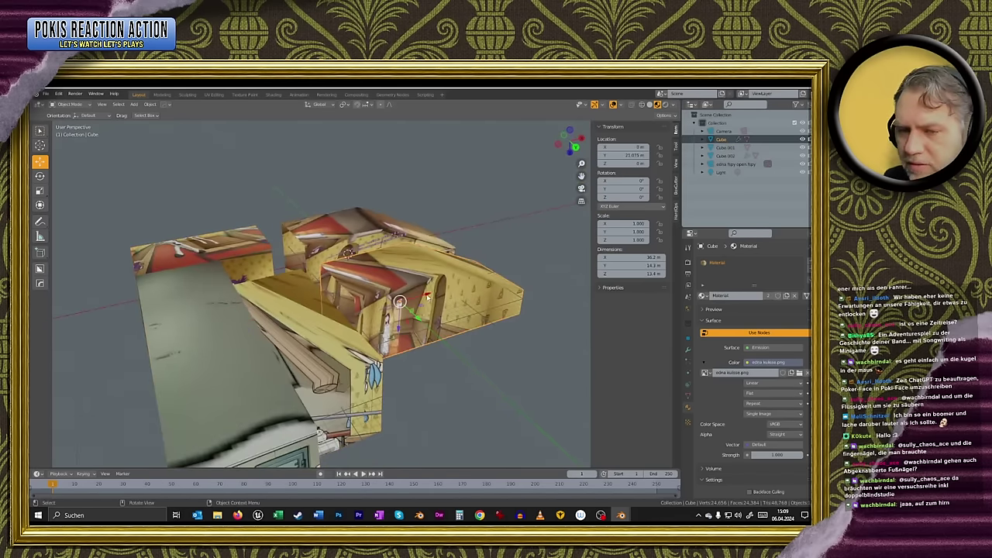
{"action": "left_click", "coordinate": [71, 104]}
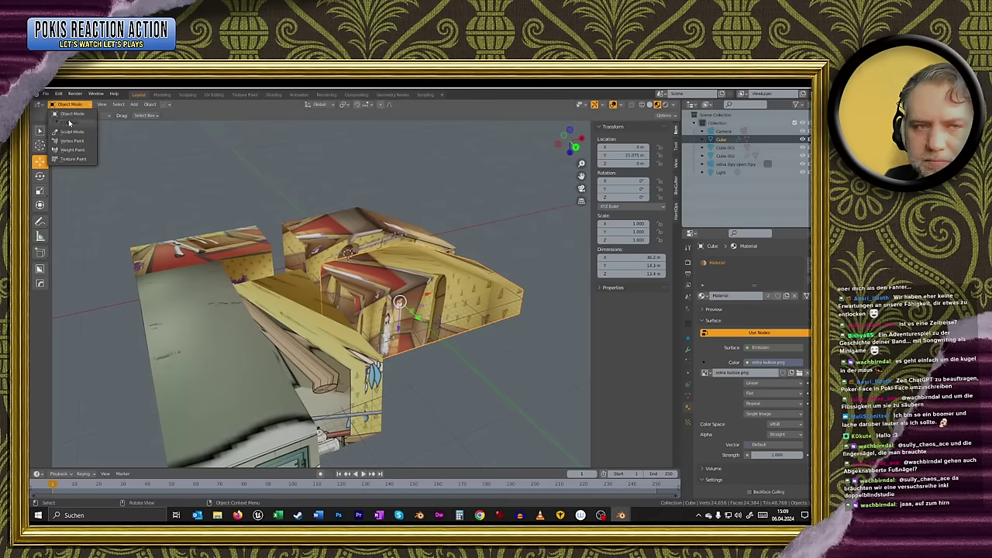
{"action": "left_click", "coordinate": [69, 122]}
- In wireframe view, select the attic room's long side wall facing away from its duplicate and move it outward along the Y axis
{"action": "scroll", "coordinate": [344, 216], "scroll_direction": "down", "scroll_amount": 2}
{"action": "middle_click_drag", "start_coordinate": [345, 218], "coordinate": [235, 156]}
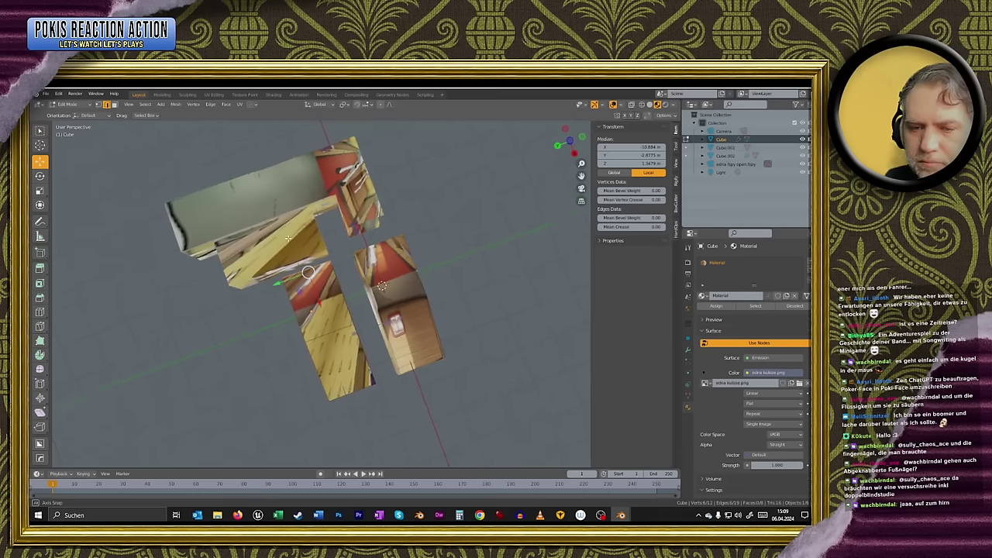
{"action": "left_click", "coordinate": [641, 105]}
{"action": "scroll", "coordinate": [413, 236], "scroll_direction": "down", "scroll_amount": 2}
{"action": "scroll", "coordinate": [234, 380], "scroll_direction": "up", "scroll_amount": 5}
{"action": "middle_click_drag", "start_coordinate": [234, 380], "coordinate": [243, 315]}
{"action": "left_click_drag", "start_coordinate": [227, 252], "coordinate": [300, 441]}
{"action": "scroll", "coordinate": [240, 271], "scroll_direction": "up", "scroll_amount": 2}
{"action": "scroll", "coordinate": [222, 279], "scroll_direction": "down", "scroll_amount": 2}
{"action": "left_click_drag", "start_coordinate": [232, 271], "coordinate": [315, 449]}
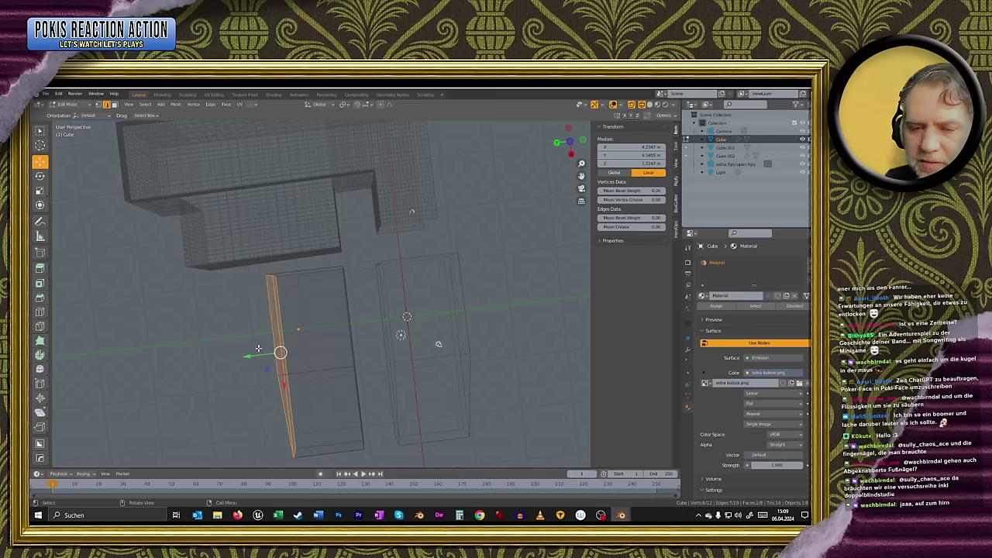
{"action": "left_click_drag", "start_coordinate": [244, 355], "coordinate": [159, 366]}
- Add one lengthwise loop cut through the widened attic room, dividing it into two halves along the Y axis
{"action": "scroll", "coordinate": [201, 344], "scroll_direction": "down", "scroll_amount": 6}
{"action": "middle_click_drag", "start_coordinate": [213, 341], "coordinate": [344, 256]}
{"action": "scroll", "coordinate": [461, 287], "scroll_direction": "up", "scroll_amount": 5}
{"action": "scroll", "coordinate": [338, 302], "scroll_direction": "up", "scroll_amount": 5}
{"action": "scroll", "coordinate": [372, 341], "scroll_direction": "down", "scroll_amount": 8}
{"action": "scroll", "coordinate": [295, 348], "scroll_direction": "up", "scroll_amount": 4}
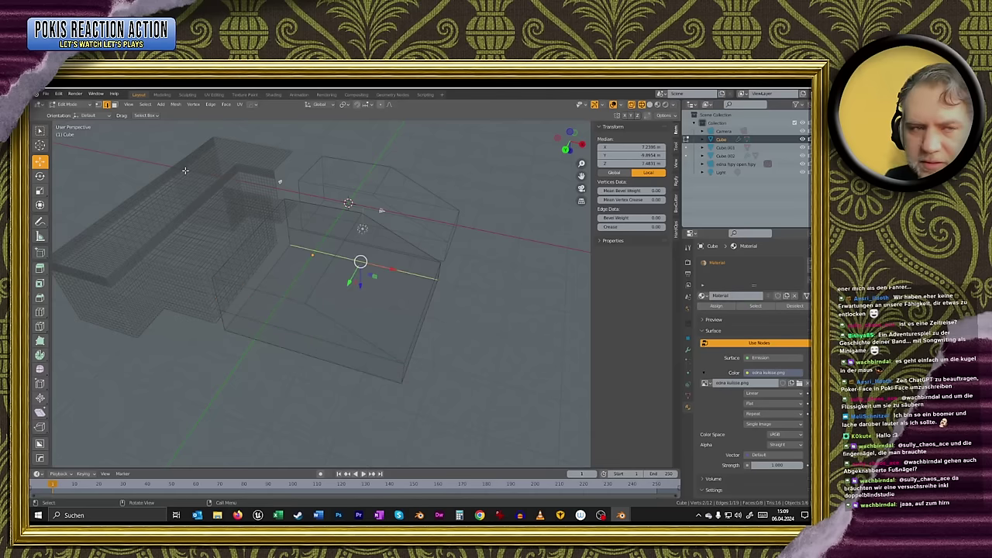
{"action": "middle_click_drag", "start_coordinate": [415, 326], "coordinate": [313, 333]}
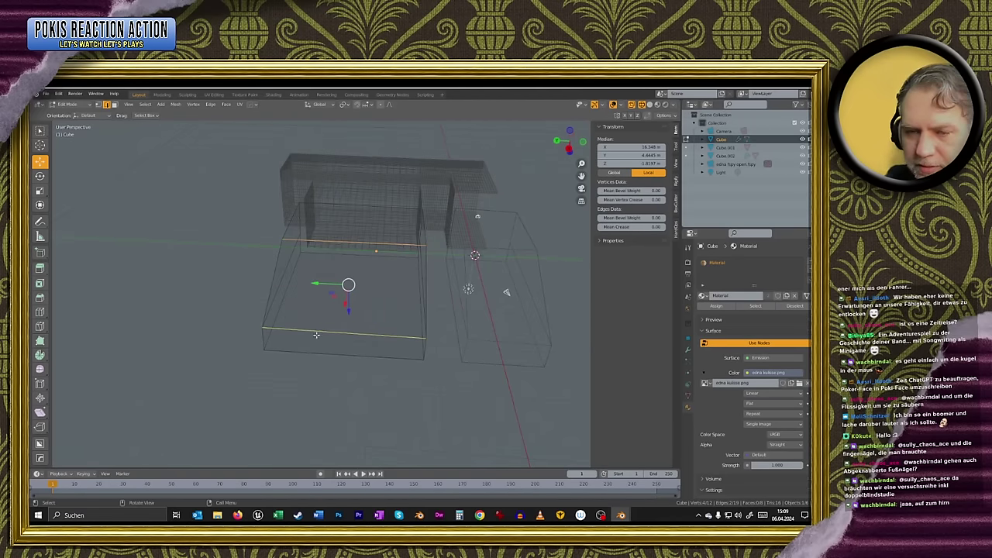
{"action": "left_click", "coordinate": [40, 312]}
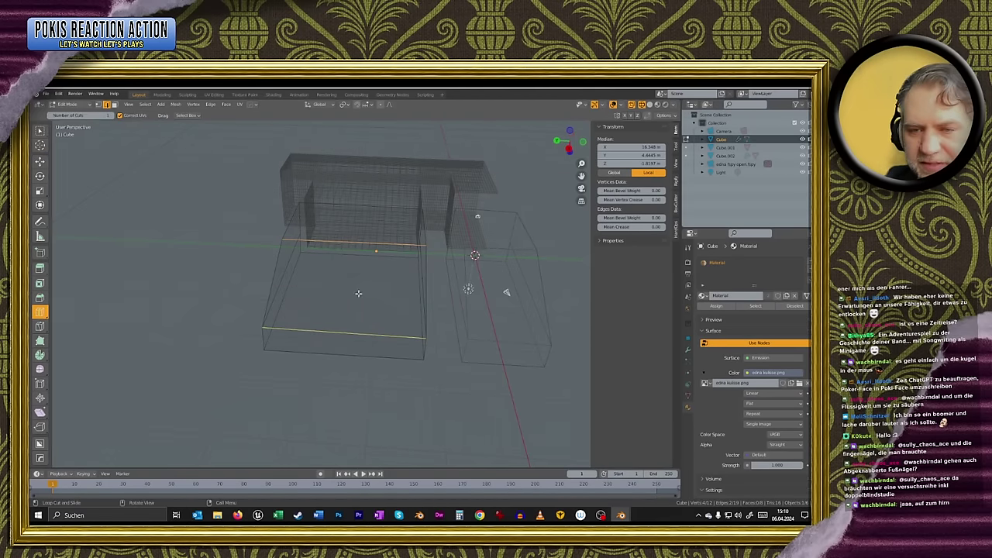
{"action": "left_click", "coordinate": [346, 244]}
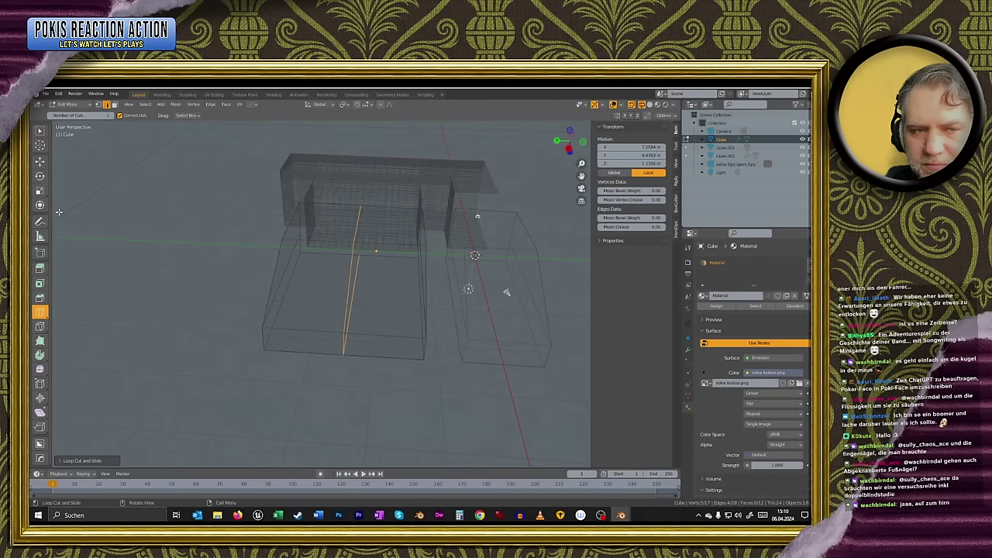
{"action": "left_click", "coordinate": [40, 161]}
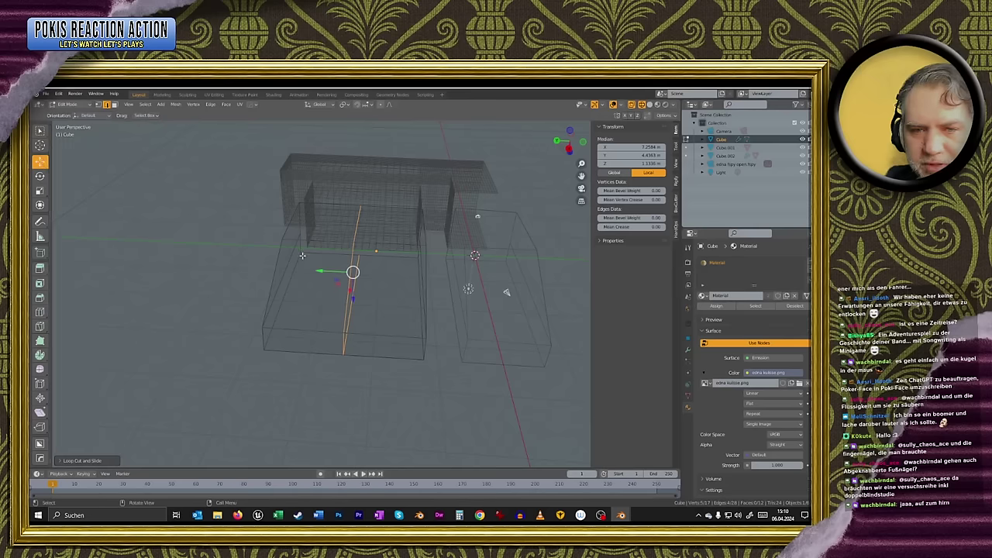
- Extrude the outer half of the attic room's slanted face about 16 m along the Z axis, away from the room
{"action": "left_click", "coordinate": [115, 107]}
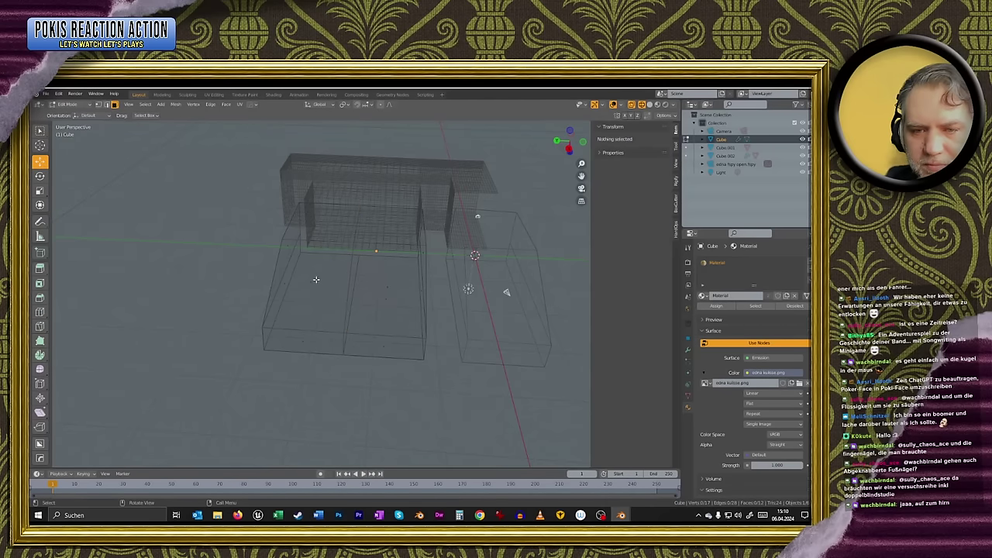
{"action": "left_click", "coordinate": [312, 282]}
{"action": "middle_click_drag", "start_coordinate": [312, 282], "coordinate": [310, 270]}
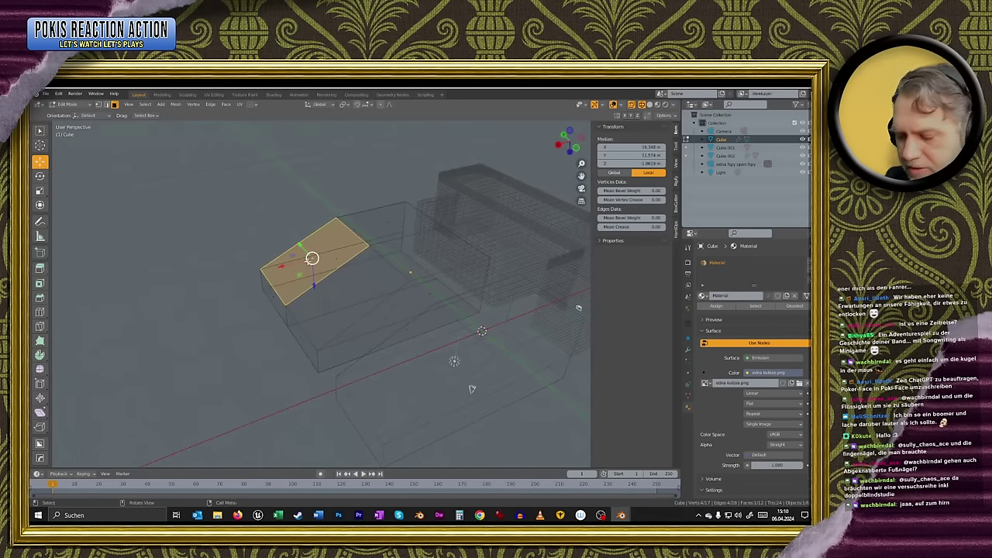
{"action": "key", "text": "e"}
{"action": "right_click", "coordinate": [296, 232]}
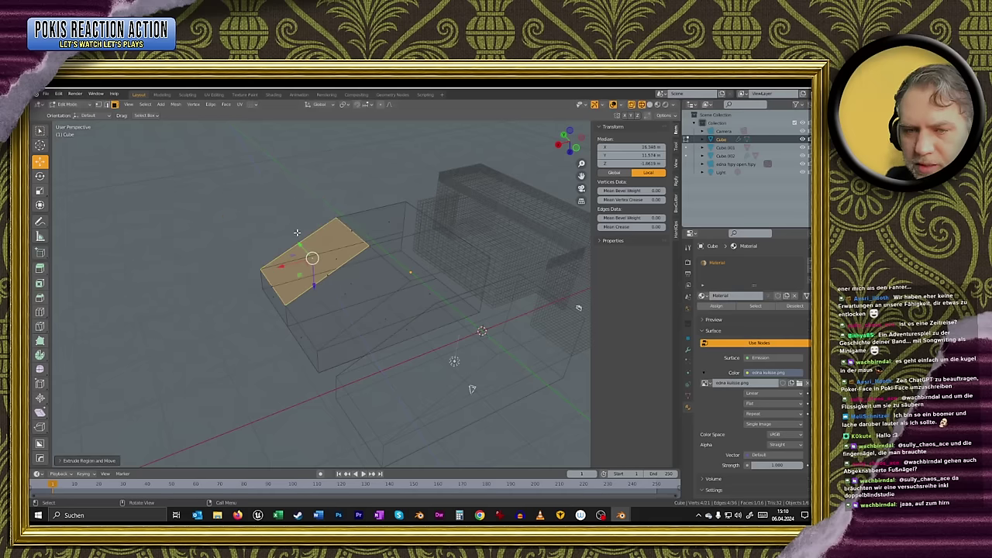
{"action": "key", "text": "e"}
{"action": "right_click", "coordinate": [313, 284]}
{"action": "left_click_drag", "start_coordinate": [314, 285], "coordinate": [319, 208]}
{"action": "middle_click_drag", "start_coordinate": [318, 208], "coordinate": [287, 186]}
- Merge the extrusion's two raised corner vertices at one end into the corner vertices directly below them, using At Last
{"action": "left_click", "coordinate": [102, 105]}
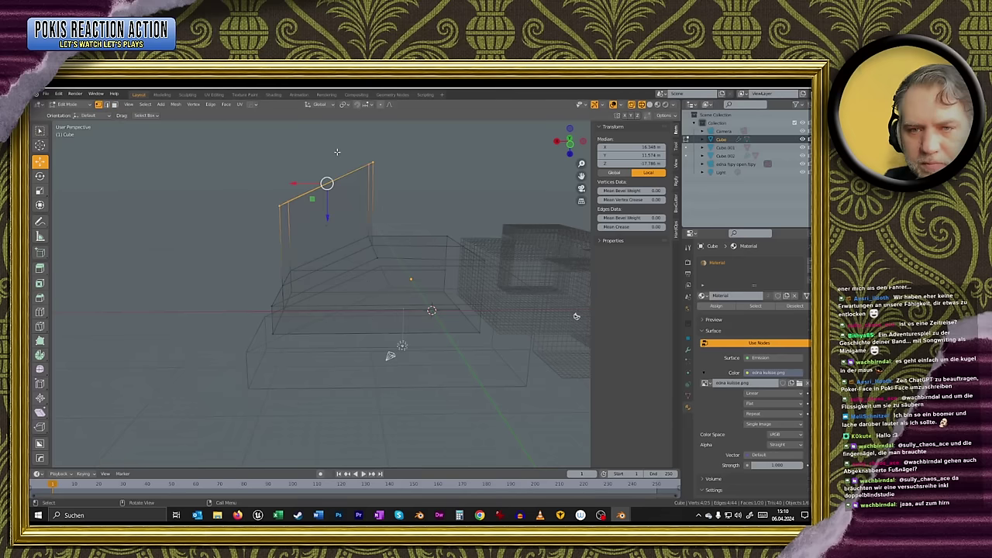
{"action": "left_click", "coordinate": [372, 163]}
{"action": "left_click", "coordinate": [373, 245], "text": "shift"}
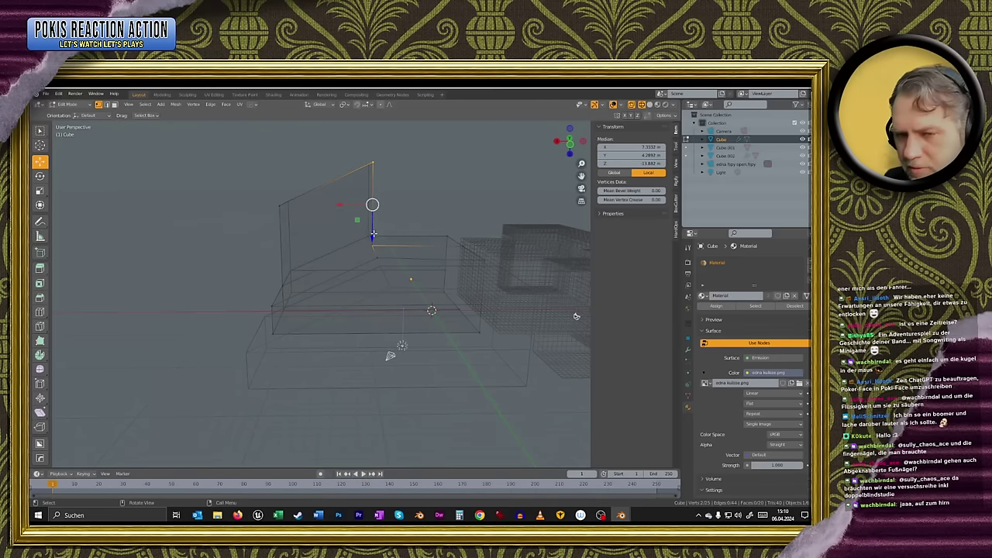
{"action": "key", "text": "m"}
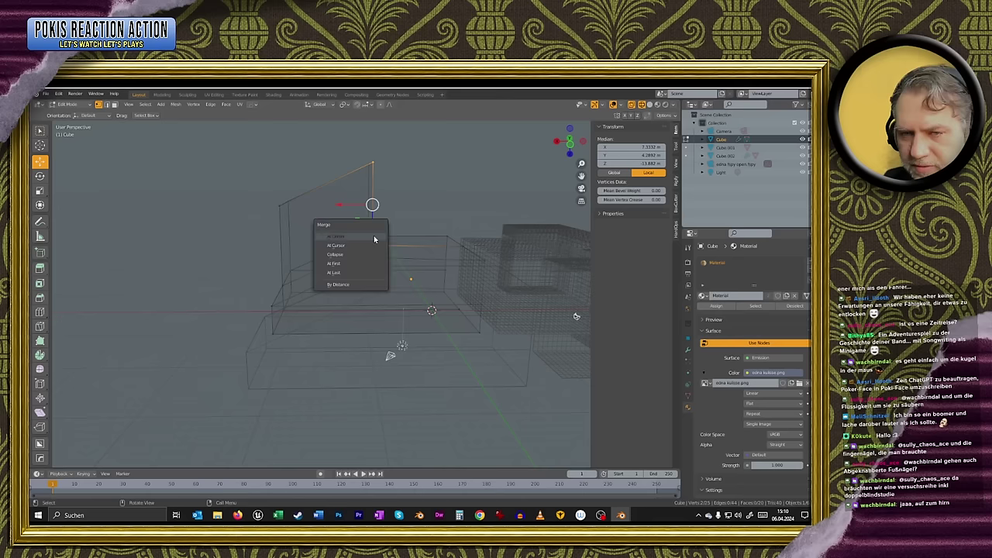
{"action": "left_click", "coordinate": [335, 272]}
{"action": "left_click", "coordinate": [367, 165]}
{"action": "left_click", "coordinate": [370, 244], "text": "shift"}
{"action": "key", "text": "m"}
{"action": "left_click", "coordinate": [361, 237]}
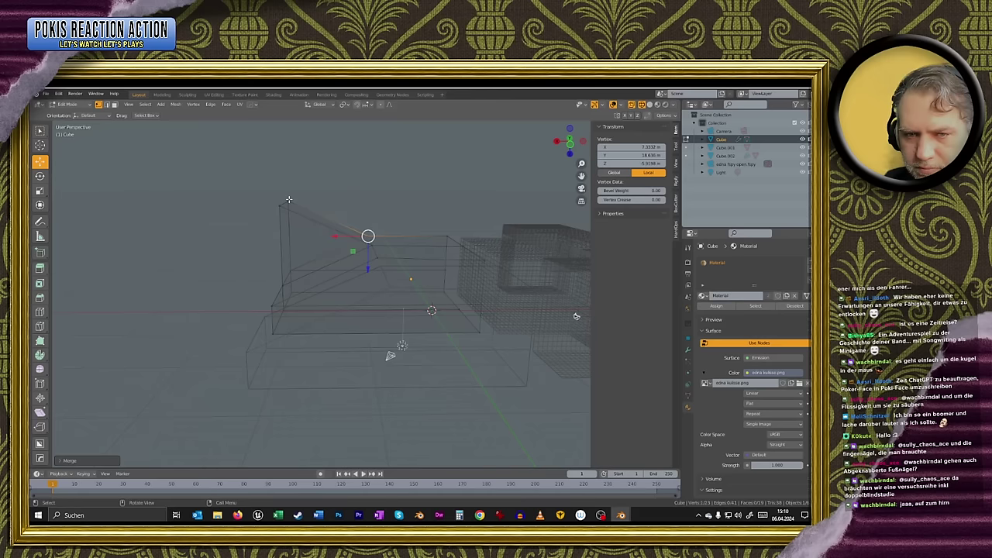
- Adjust the snapping target and move the extrusion's two remaining raised vertices along Z to about -6 m, level with the merged corners
{"action": "left_click", "coordinate": [288, 200]}
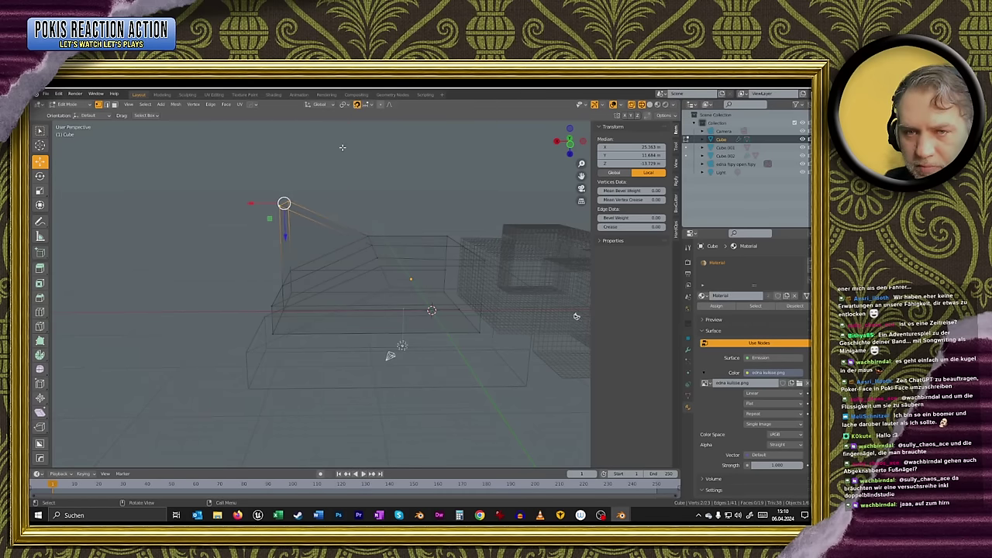
{"action": "left_click", "coordinate": [363, 103]}
{"action": "left_click", "coordinate": [356, 141]}
{"action": "left_click_drag", "start_coordinate": [284, 234], "coordinate": [286, 256]}
{"action": "left_click_drag", "start_coordinate": [363, 251], "coordinate": [373, 246]}
{"action": "middle_click_drag", "start_coordinate": [304, 240], "coordinate": [267, 248]}
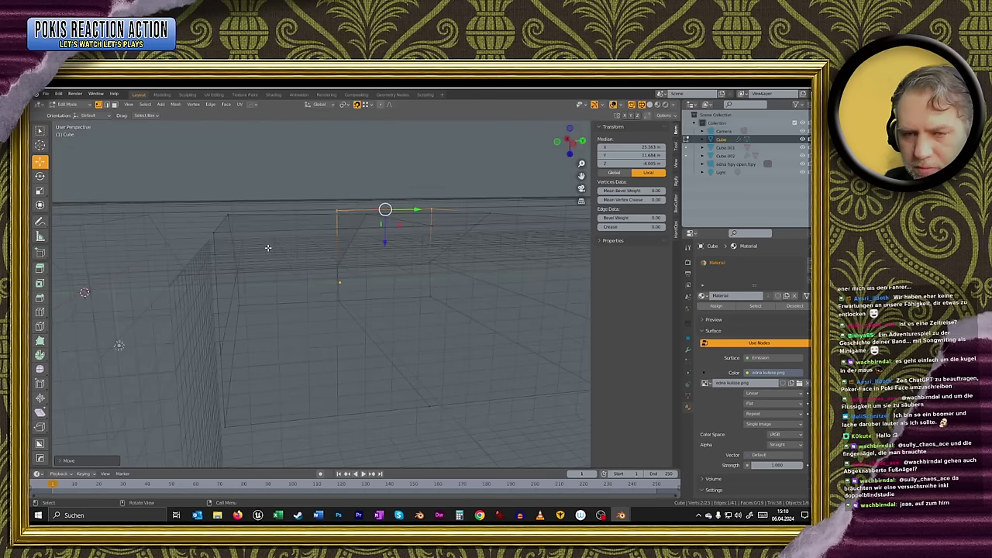
- Display the reshaped attic room in material preview and return to Object Mode
{"action": "scroll", "coordinate": [268, 248], "scroll_direction": "down", "scroll_amount": 3}
{"action": "left_click", "coordinate": [657, 105]}
{"action": "mouse_move", "coordinate": [365, 174]}
{"action": "middle_mouse_down"}
{"action": "mouse_move", "coordinate": [293, 185]}
{"action": "mouse_move", "coordinate": [321, 209]}
{"action": "mouse_move", "coordinate": [383, 218]}
{"action": "middle_mouse_up"}
{"action": "scroll", "coordinate": [321, 209], "scroll_direction": "up", "scroll_amount": 3}
{"action": "scroll", "coordinate": [383, 217], "scroll_direction": "down", "scroll_amount": 2}
{"action": "scroll", "coordinate": [383, 217], "scroll_direction": "up", "scroll_amount": 3}
{"action": "scroll", "coordinate": [383, 218], "scroll_direction": "down", "scroll_amount": 6}
{"action": "scroll", "coordinate": [382, 218], "scroll_direction": "down", "scroll_amount": 6}
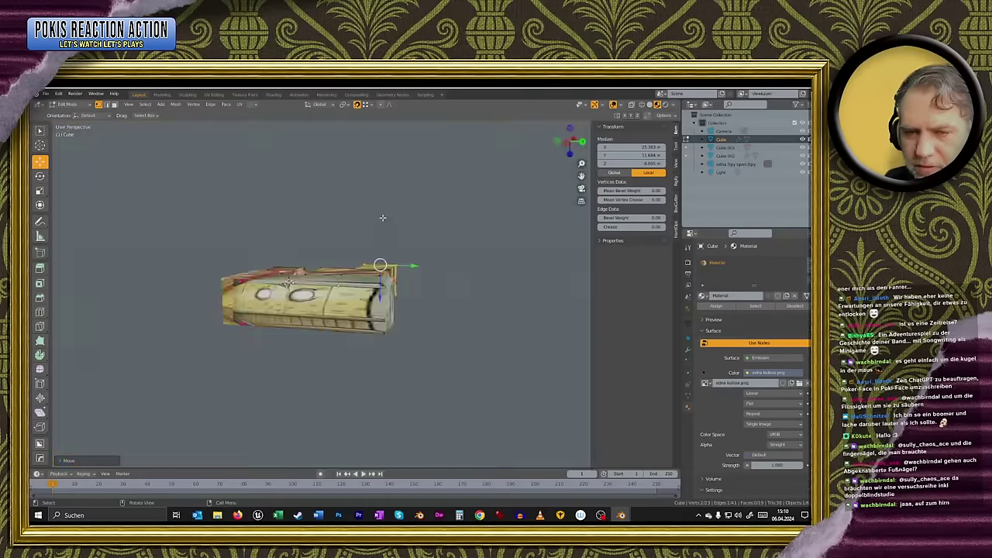
{"action": "middle_click_drag", "start_coordinate": [380, 217], "coordinate": [346, 243]}
{"action": "left_click", "coordinate": [68, 103]}
{"action": "left_click", "coordinate": [69, 118]}
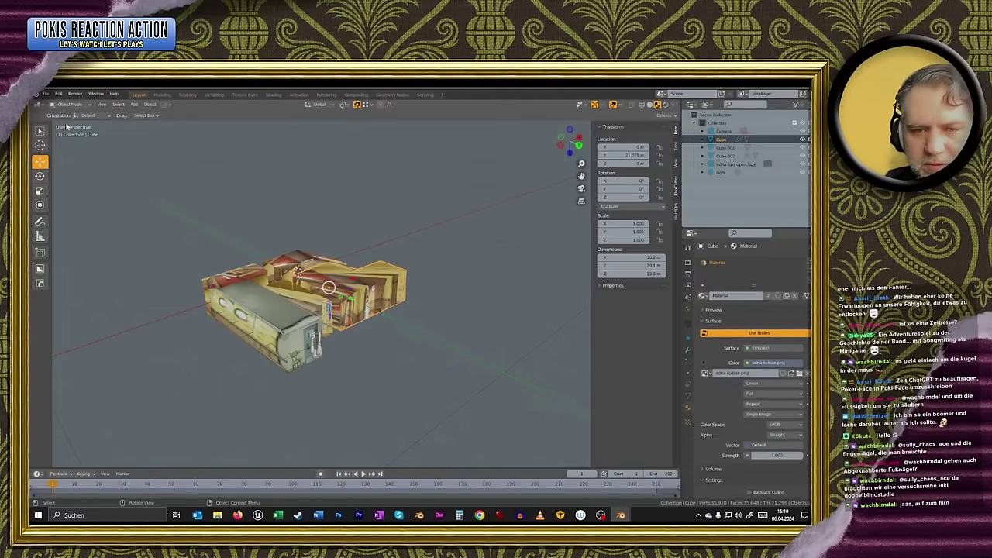
- Select the room object Cube.001 and hide it from the viewport
{"action": "left_click", "coordinate": [265, 302]}
{"action": "left_click", "coordinate": [304, 270]}
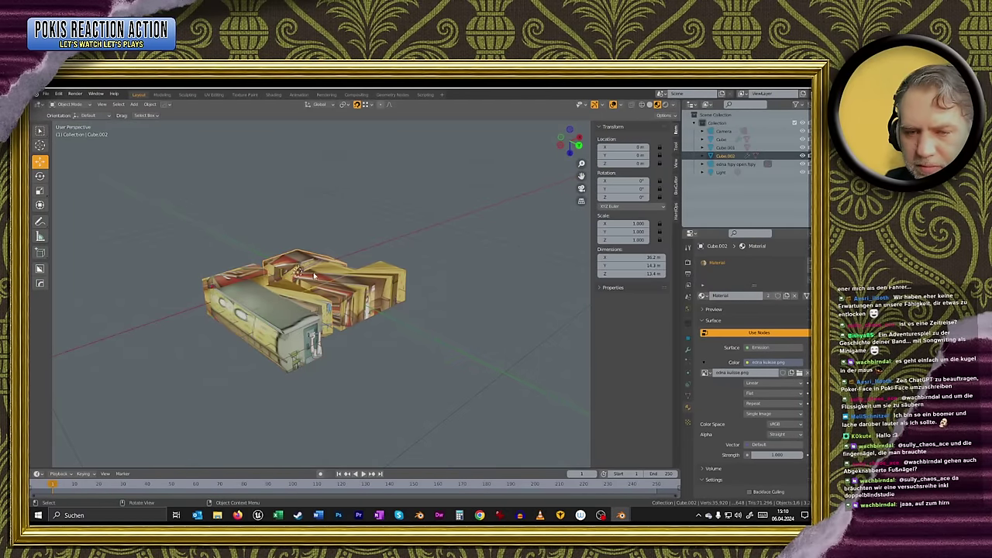
{"action": "left_click", "coordinate": [264, 296]}
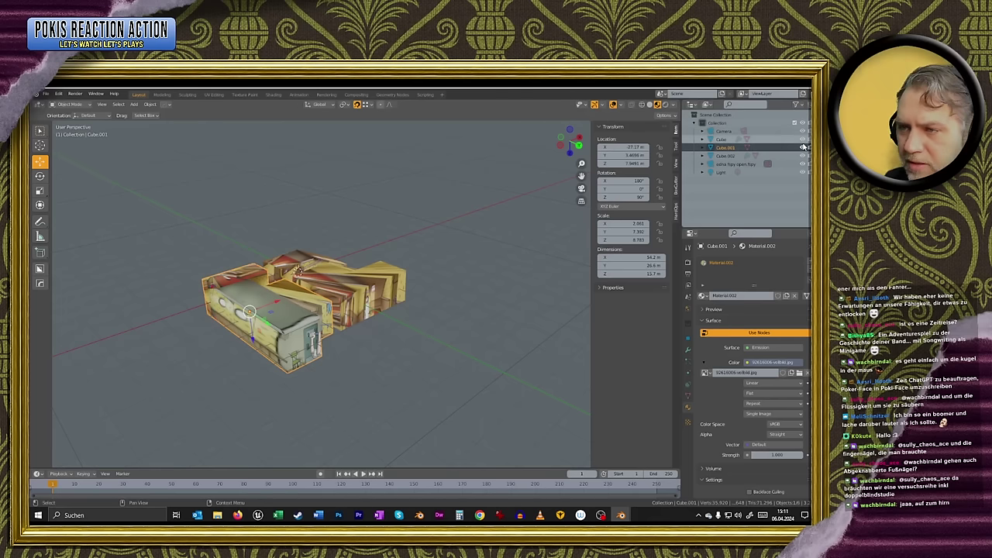
{"action": "key", "text": "h"}
- Examine the textured interiors of the reshaped attic room and its duplicate from several angles and distances
{"action": "scroll", "coordinate": [395, 298], "scroll_direction": "up", "scroll_amount": 6}
{"action": "middle_click_drag", "start_coordinate": [392, 301], "coordinate": [438, 290]}
{"action": "scroll", "coordinate": [435, 279], "scroll_direction": "up", "scroll_amount": 4}
{"action": "scroll", "coordinate": [433, 286], "scroll_direction": "down", "scroll_amount": 4}
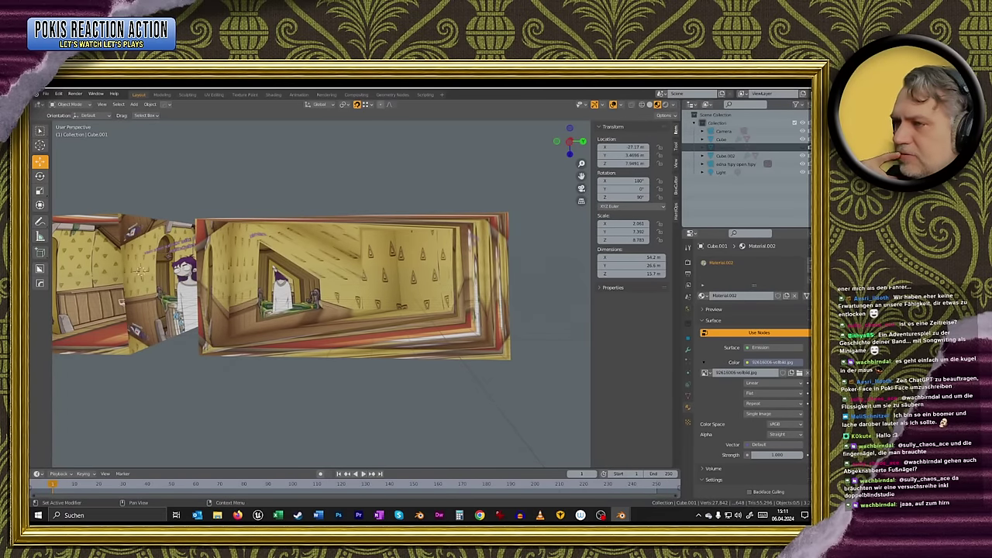
{"action": "scroll", "coordinate": [629, 376], "scroll_direction": "up", "scroll_amount": 4}
{"action": "scroll", "coordinate": [561, 326], "scroll_direction": "down", "scroll_amount": 4}
{"action": "mouse_move", "coordinate": [443, 312]}
{"action": "middle_mouse_down"}
{"action": "mouse_move", "coordinate": [379, 318]}
{"action": "mouse_move", "coordinate": [460, 324]}
{"action": "mouse_move", "coordinate": [428, 309]}
{"action": "mouse_move", "coordinate": [436, 326]}
{"action": "middle_mouse_up"}
{"action": "scroll", "coordinate": [428, 309], "scroll_direction": "down", "scroll_amount": 5}
{"action": "scroll", "coordinate": [436, 325], "scroll_direction": "down", "scroll_amount": 1}
{"action": "scroll", "coordinate": [437, 326], "scroll_direction": "down", "scroll_amount": 2}
{"action": "scroll", "coordinate": [443, 322], "scroll_direction": "up", "scroll_amount": 2}
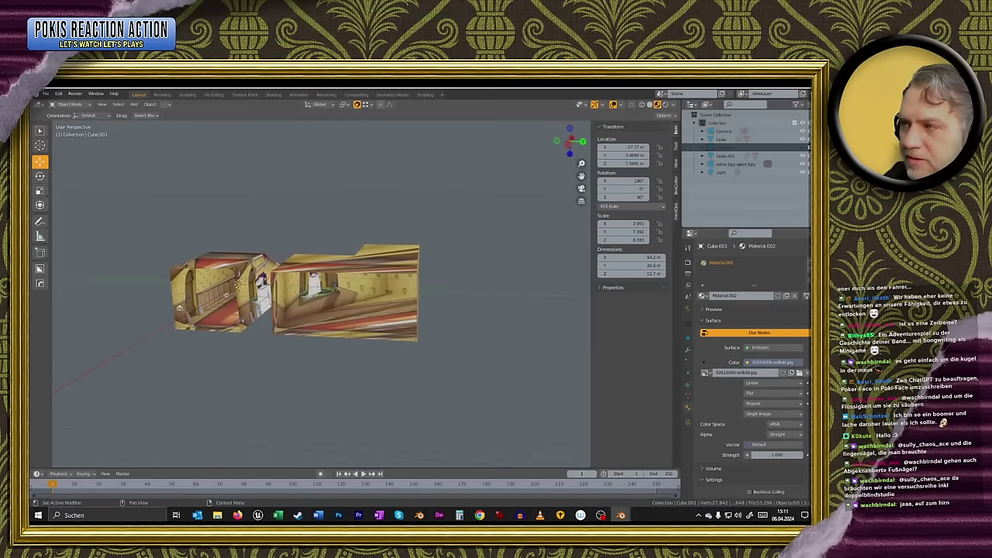